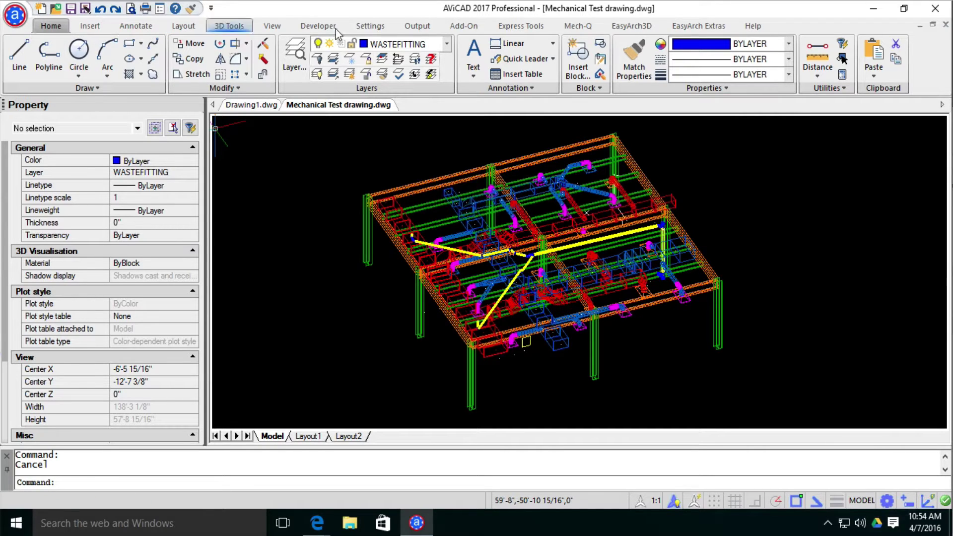
Browse the Layout, Home, Insert, Annotate, 3D Tools, View, Developer and Settings tool sets, ending on Mech-Q
{"action": "left_click", "coordinate": [183, 26]}
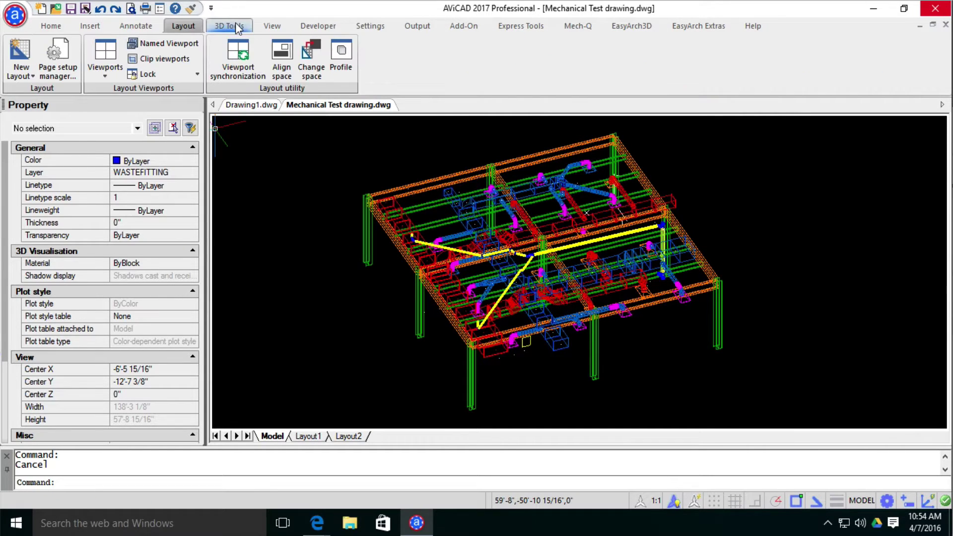
{"action": "left_click", "coordinate": [49, 27]}
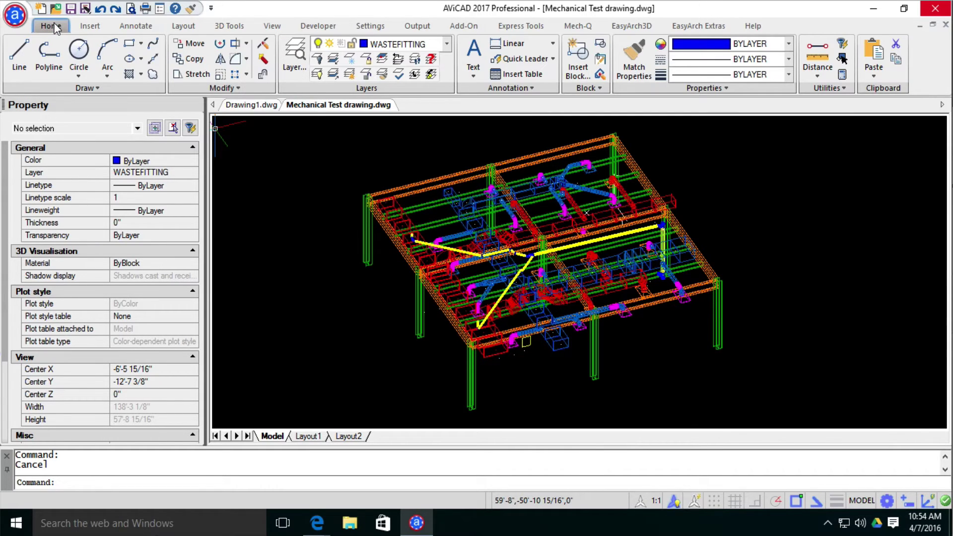
{"action": "left_click", "coordinate": [94, 29]}
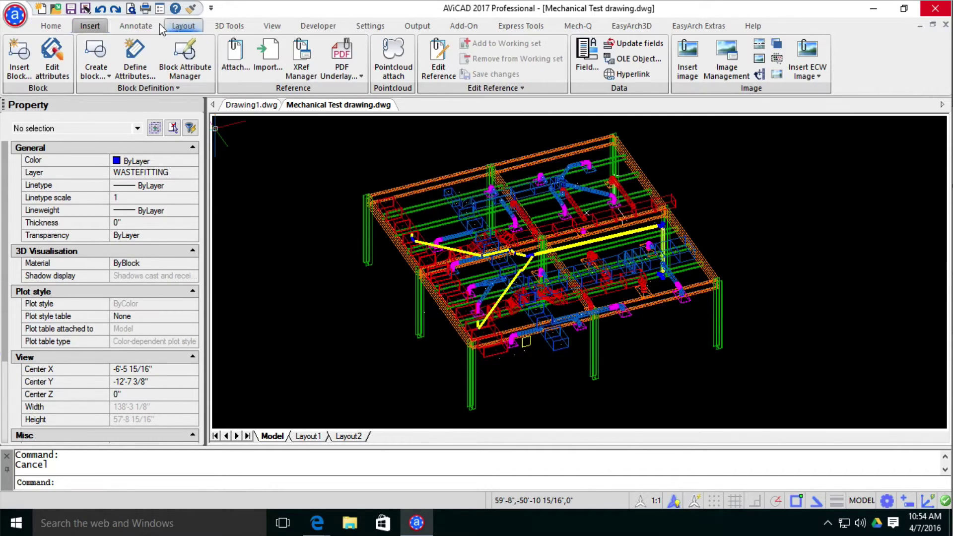
{"action": "left_click", "coordinate": [144, 24]}
{"action": "left_click", "coordinate": [188, 28]}
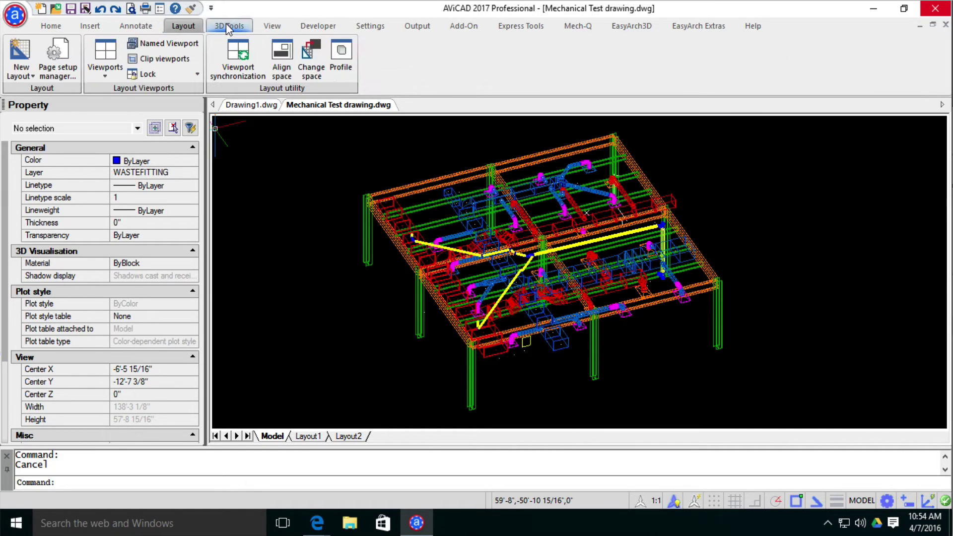
{"action": "left_click", "coordinate": [226, 25]}
{"action": "left_click", "coordinate": [269, 27]}
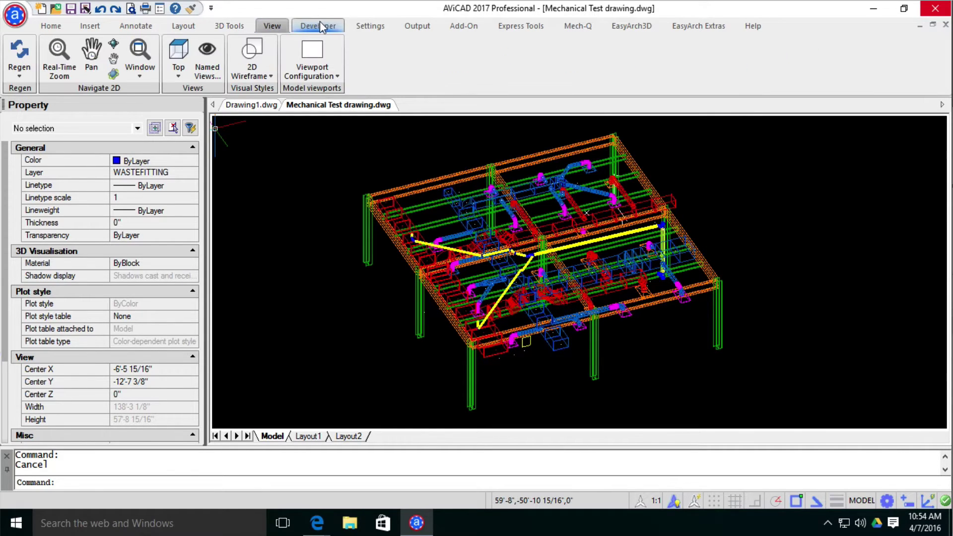
{"action": "left_click", "coordinate": [320, 22]}
{"action": "left_click", "coordinate": [371, 26]}
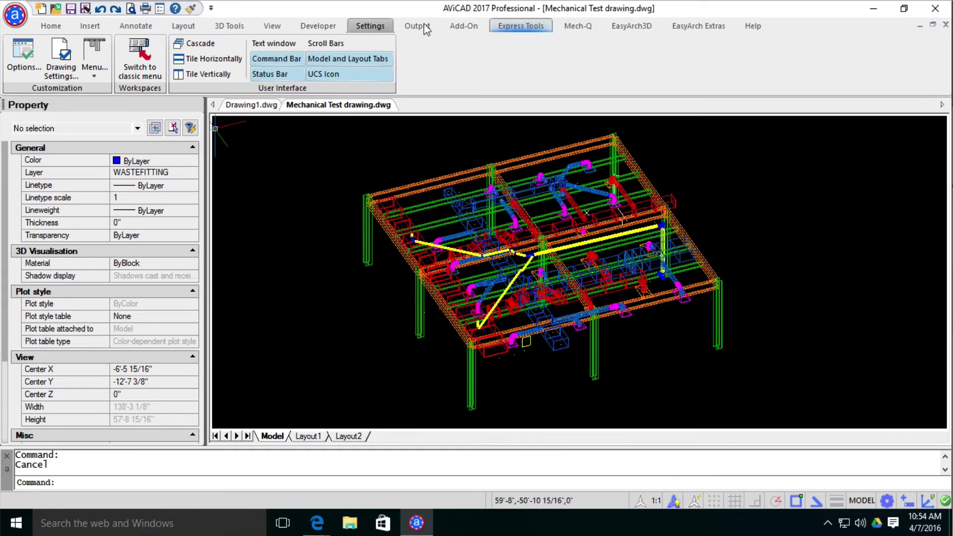
{"action": "left_click", "coordinate": [577, 27]}
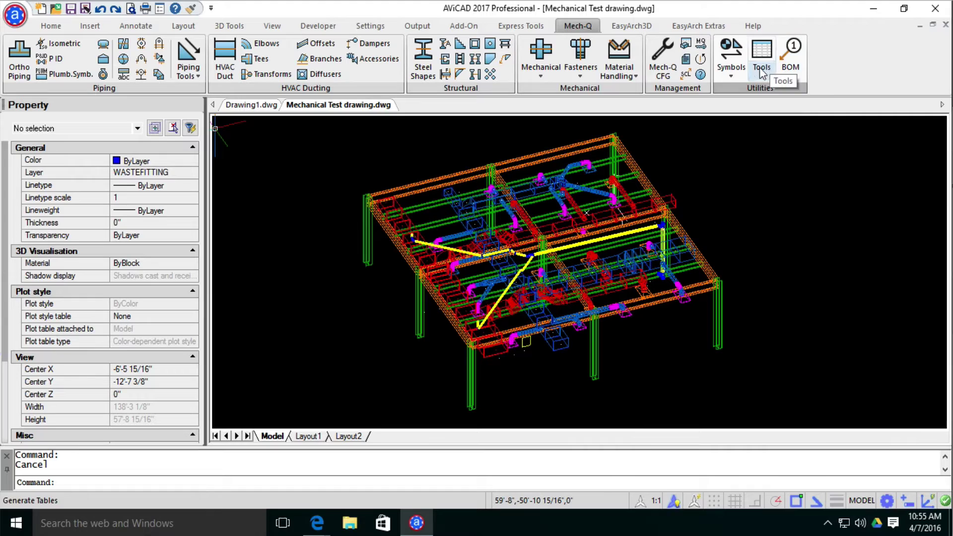
{"action": "left_click", "coordinate": [701, 74]}
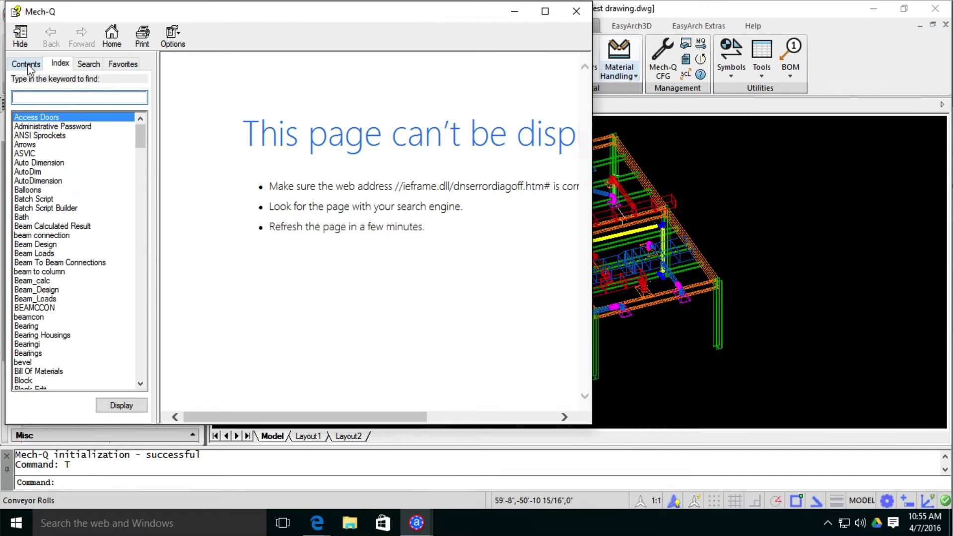
{"action": "left_click", "coordinate": [30, 127]}
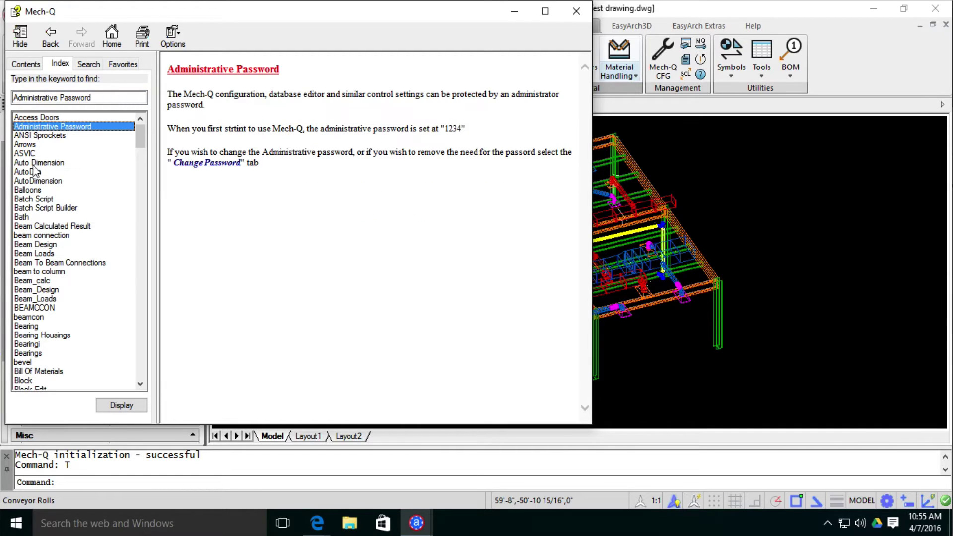
{"action": "scroll", "coordinate": [32, 186], "scroll_direction": "down", "scroll_amount": 2}
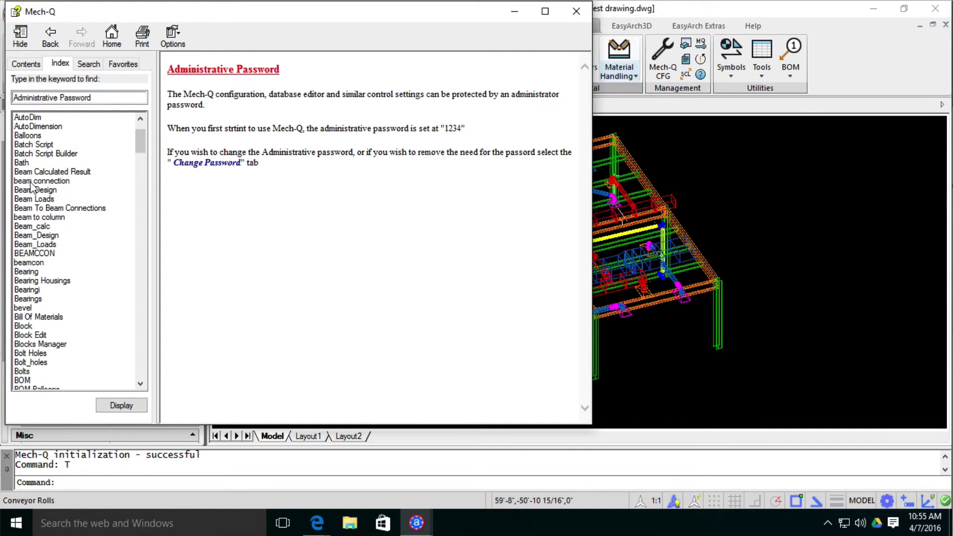
{"action": "double_click", "coordinate": [27, 299]}
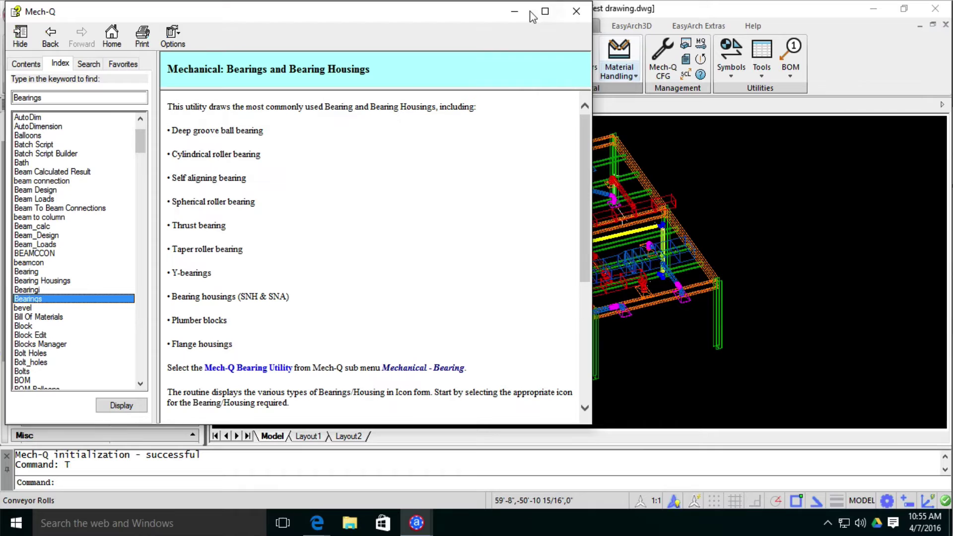
{"action": "left_click", "coordinate": [583, 12]}
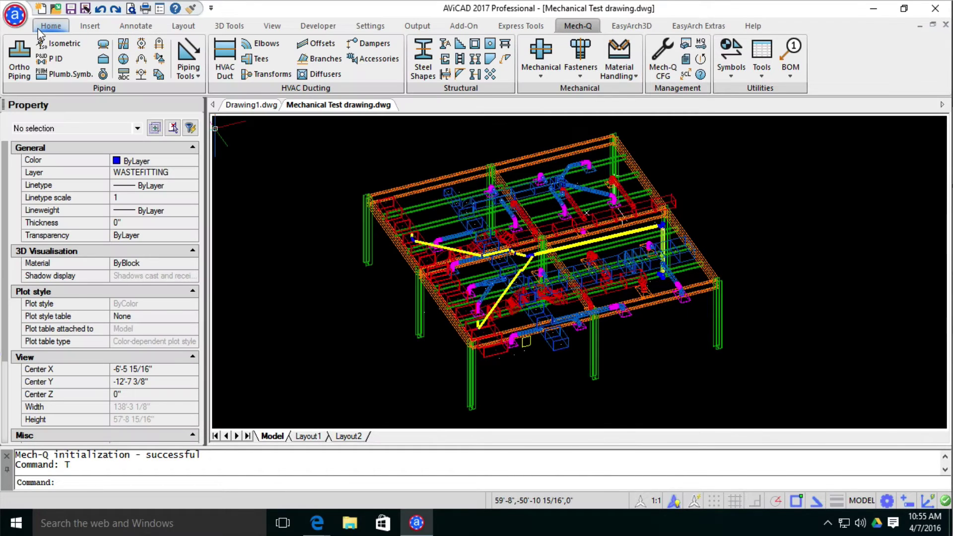
{"action": "left_click", "coordinate": [16, 16]}
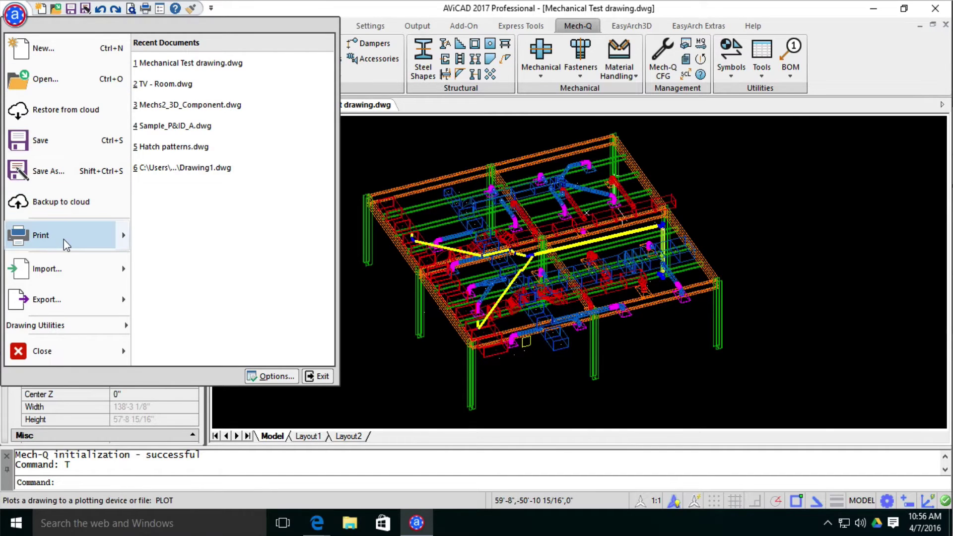
{"action": "key", "text": "Escape"}
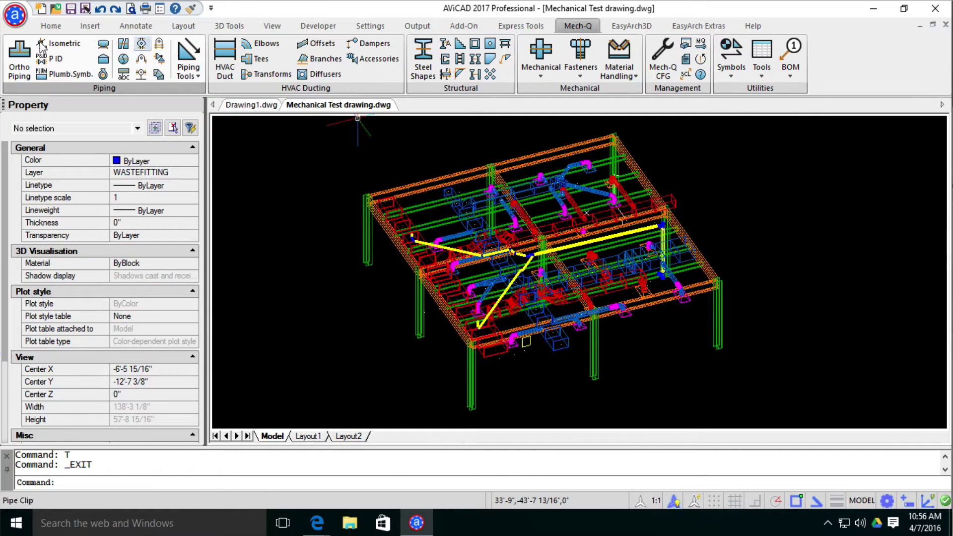
Return to the Home tools and look through the layer list, leaving WASTEFITTING current
{"action": "left_click", "coordinate": [50, 29]}
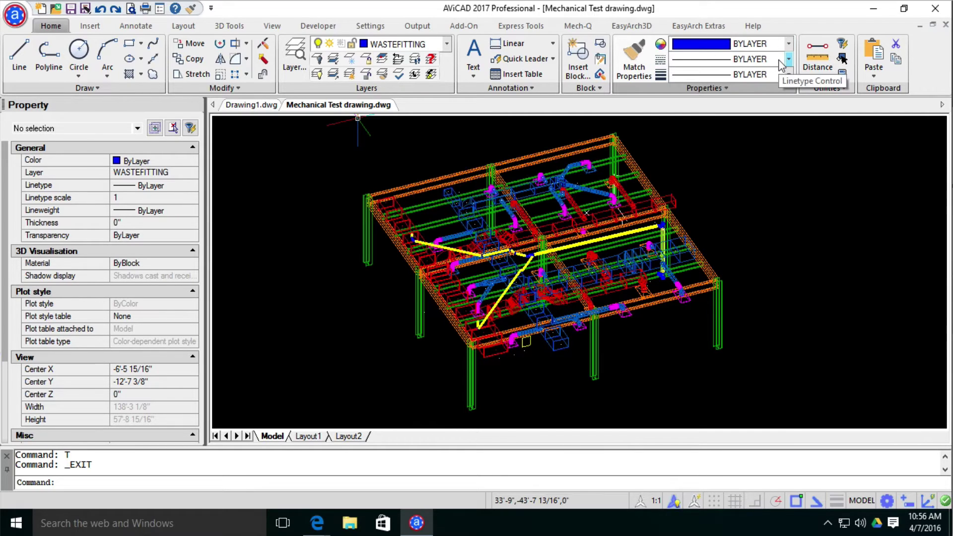
{"action": "left_click", "coordinate": [446, 44]}
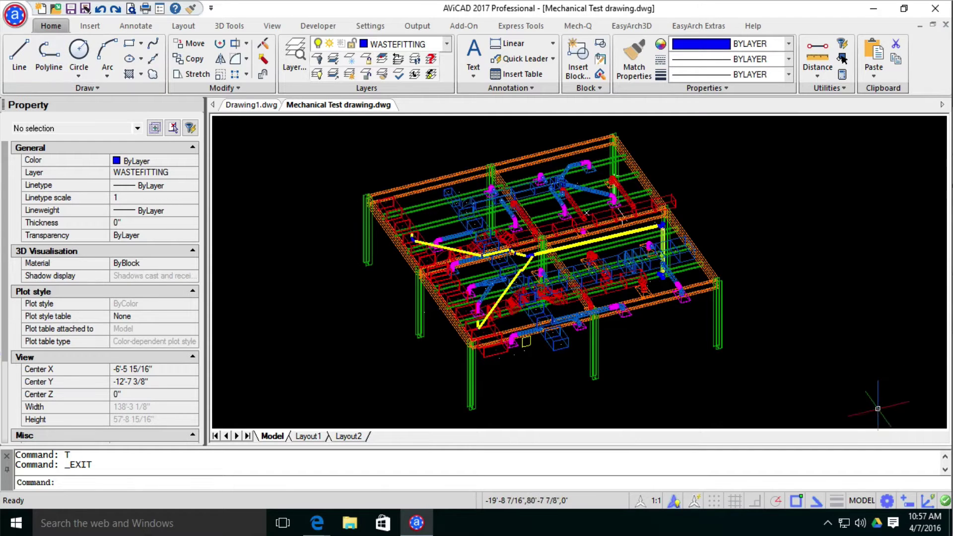
Switch to the CAD Classic workspace and turn the ribbon off with RIBBON OFF
{"action": "left_click", "coordinate": [887, 501]}
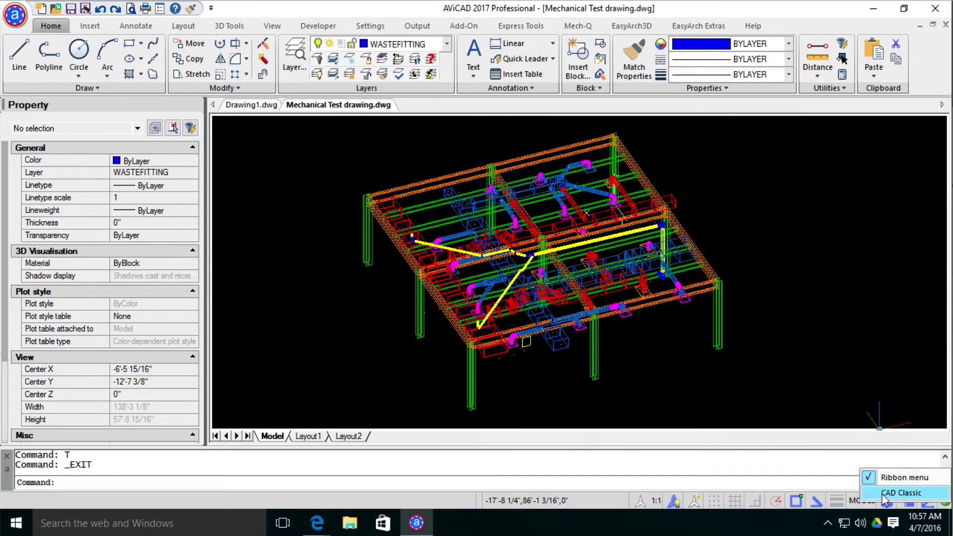
{"action": "left_click", "coordinate": [897, 494]}
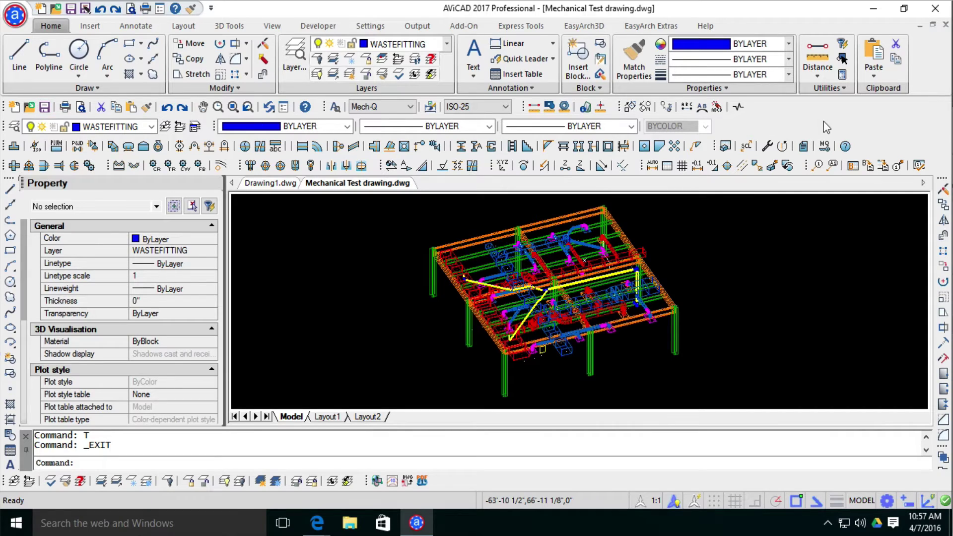
{"action": "key", "text": "Escape"}
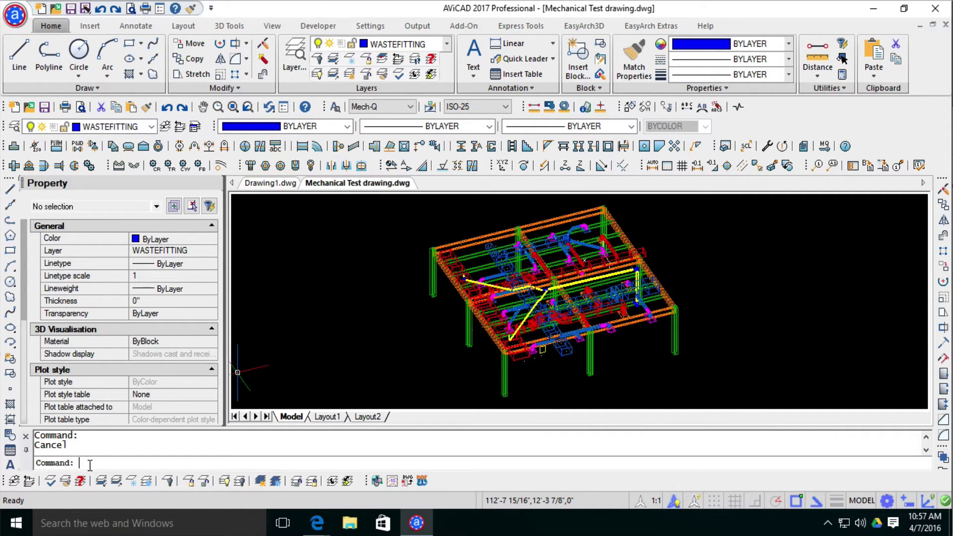
{"action": "type", "text": "ribbo"}
{"action": "key", "text": "Return"}
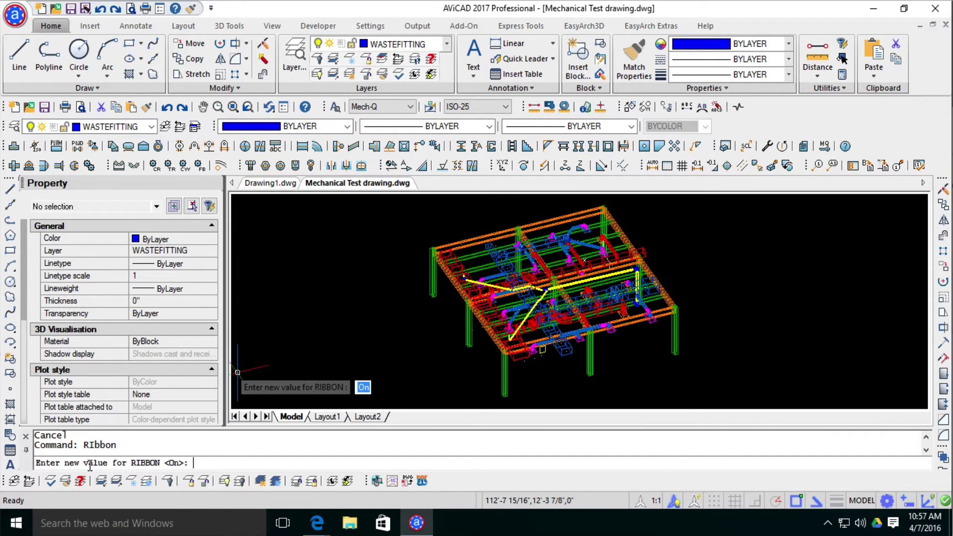
{"action": "type", "text": "off"}
{"action": "key", "text": "Return"}
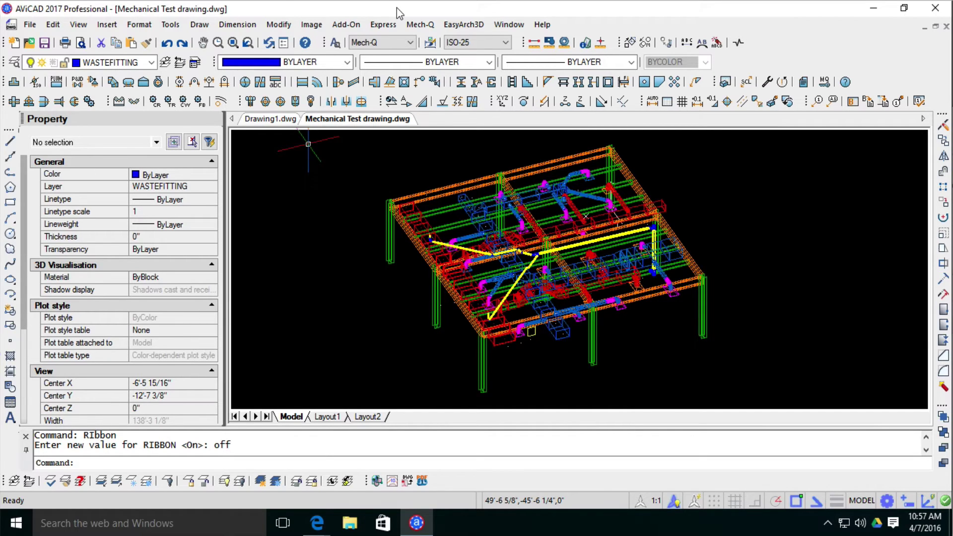
Turn the ribbon back on with RIBBON ON and return to the Ribbon menu workspace
{"action": "type", "text": "RIbbon"}
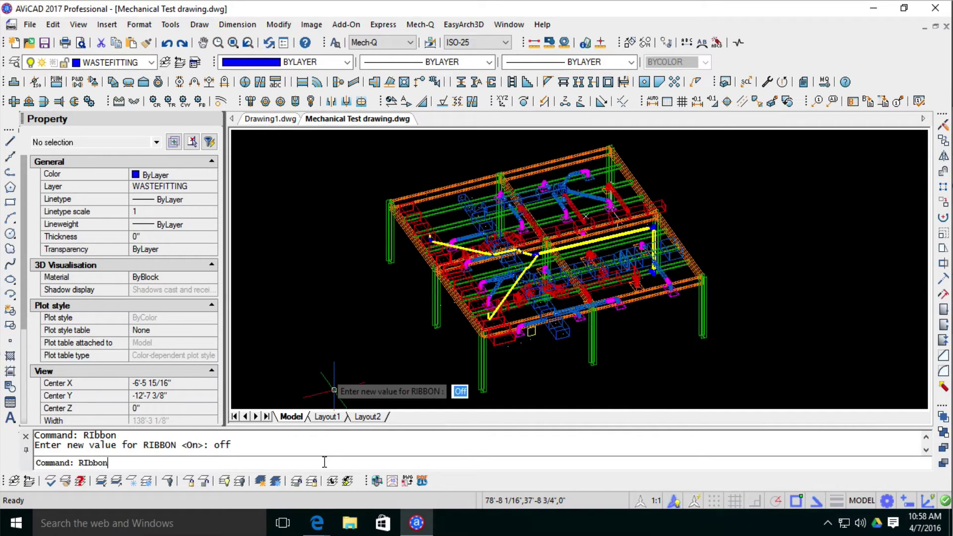
{"action": "key", "text": "Return"}
{"action": "type", "text": "on"}
{"action": "key", "text": "Return"}
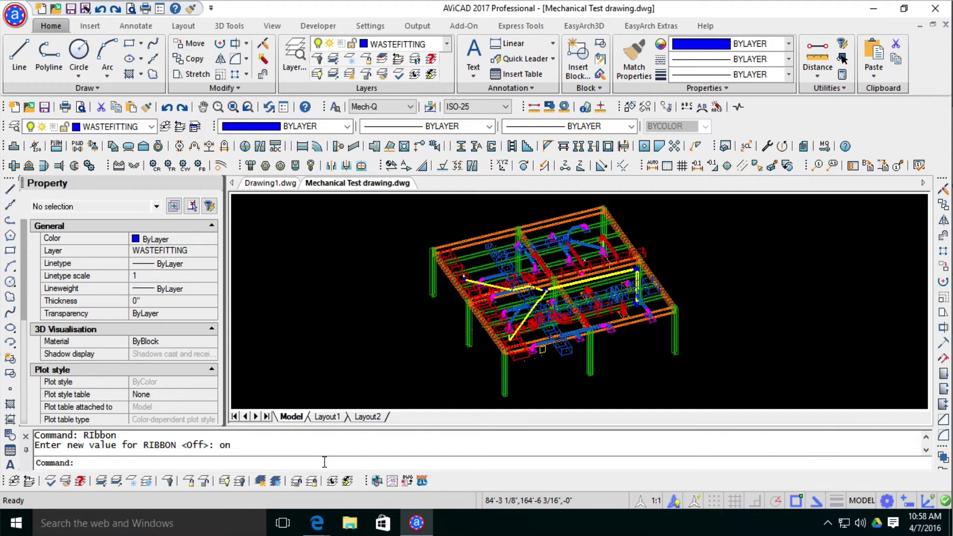
{"action": "left_click", "coordinate": [887, 500]}
{"action": "left_click", "coordinate": [889, 480]}
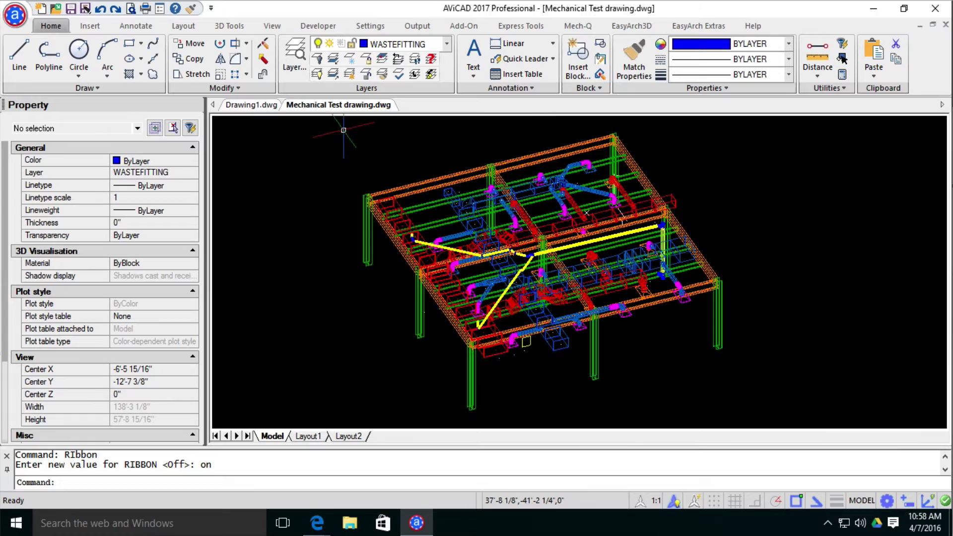
Pan the 3D piping drawing slightly to the left using the View tools
{"action": "left_click", "coordinate": [272, 27]}
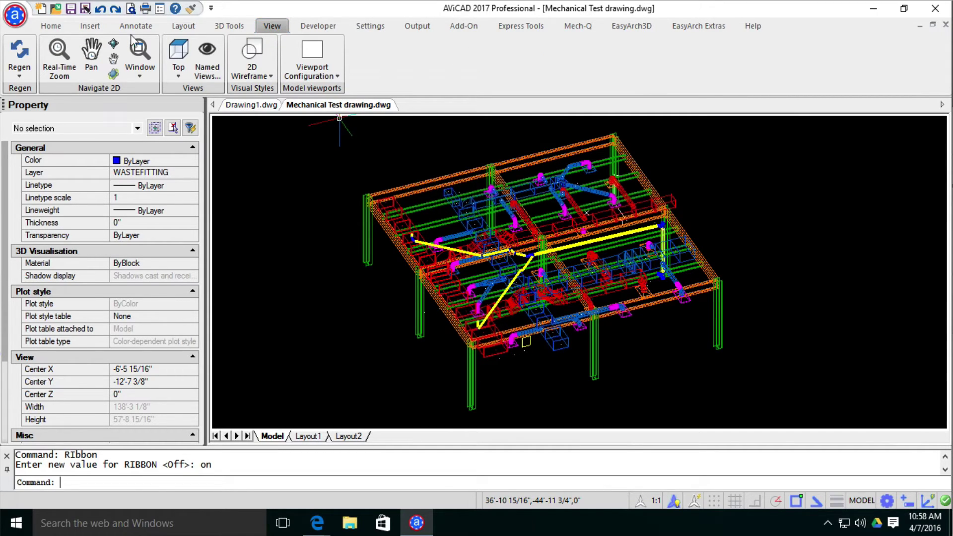
{"action": "left_click", "coordinate": [92, 54]}
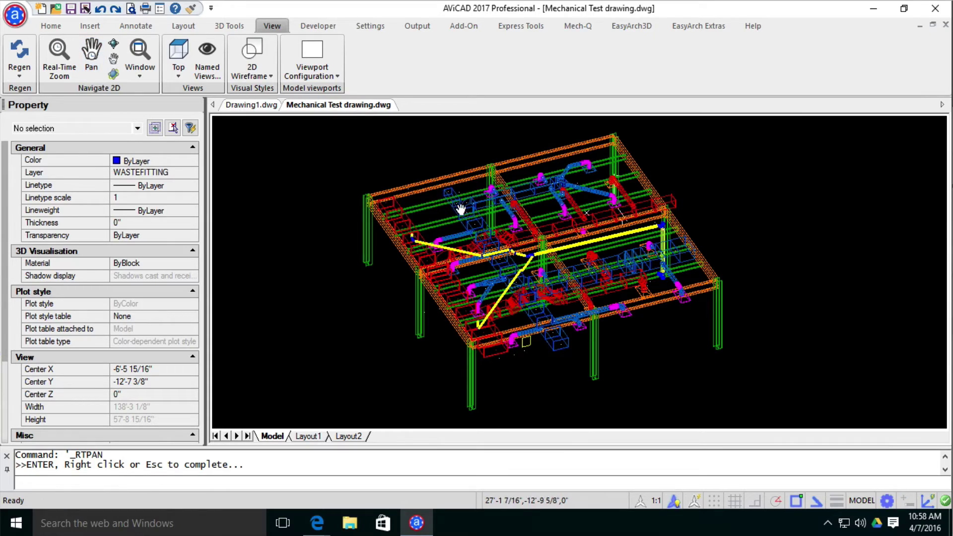
{"action": "mouse_move", "coordinate": [460, 209]}
{"action": "left_mouse_down"}
{"action": "mouse_move", "coordinate": [609, 206]}
{"action": "mouse_move", "coordinate": [406, 205]}
{"action": "mouse_move", "coordinate": [436, 219]}
{"action": "mouse_move", "coordinate": [377, 199]}
{"action": "mouse_move", "coordinate": [487, 189]}
{"action": "mouse_move", "coordinate": [336, 194]}
{"action": "left_mouse_up"}
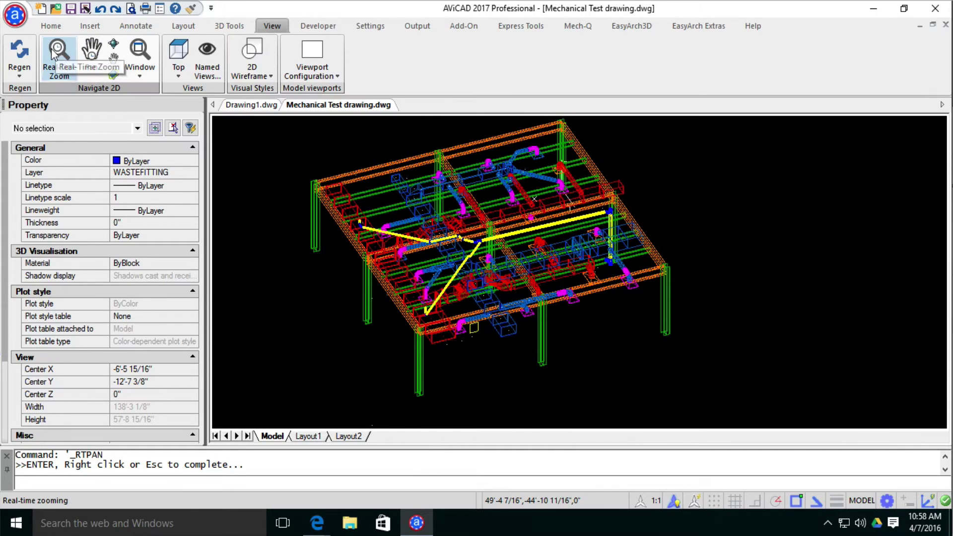
Zoom in and out on the yellow pipe run with Real-Time Zoom
{"action": "left_click", "coordinate": [59, 52]}
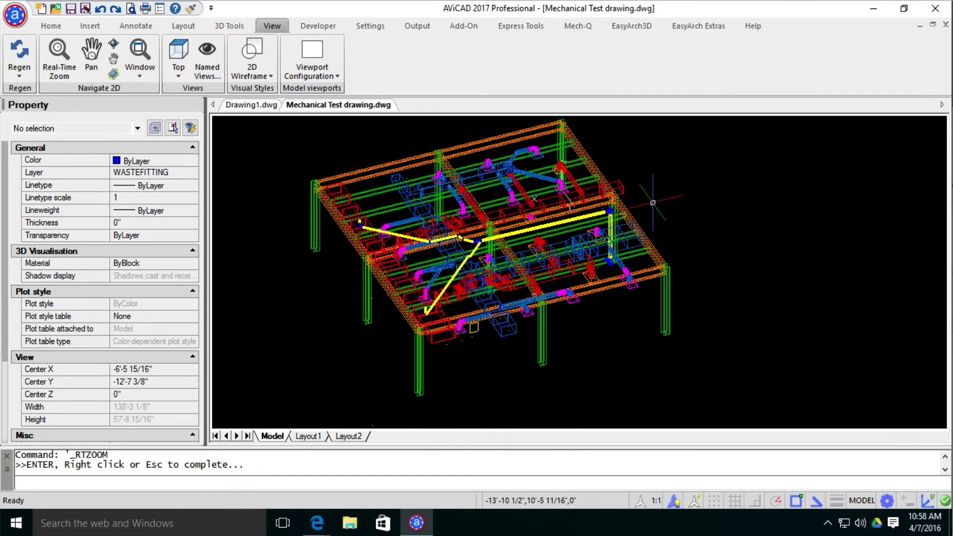
{"action": "scroll", "coordinate": [652, 204], "scroll_direction": "up", "scroll_amount": 2}
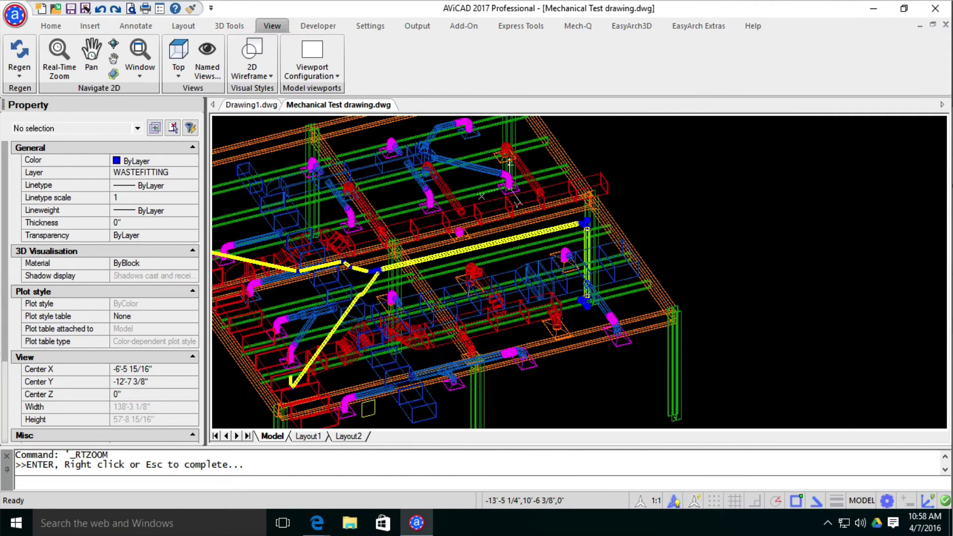
{"action": "scroll", "coordinate": [650, 203], "scroll_direction": "up", "scroll_amount": 4}
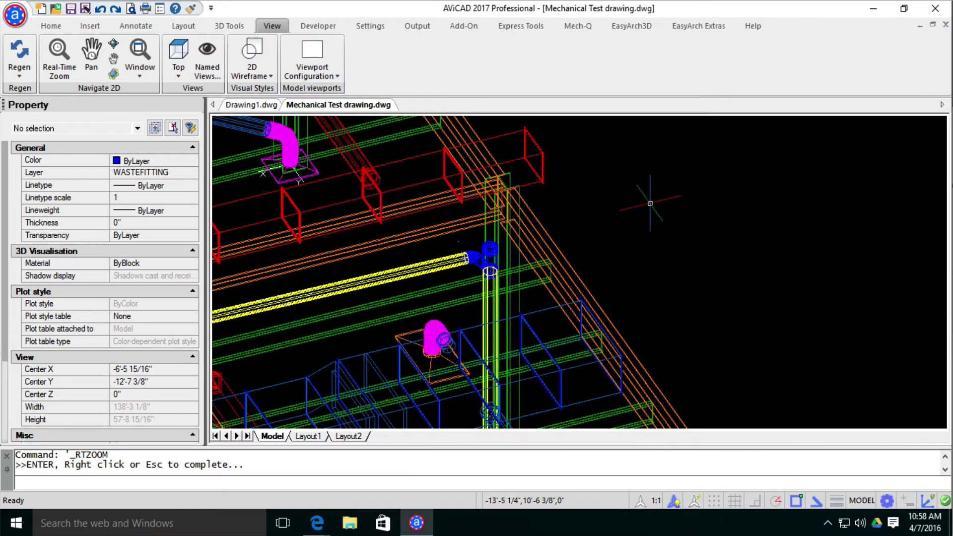
{"action": "scroll", "coordinate": [650, 203], "scroll_direction": "up", "scroll_amount": 2}
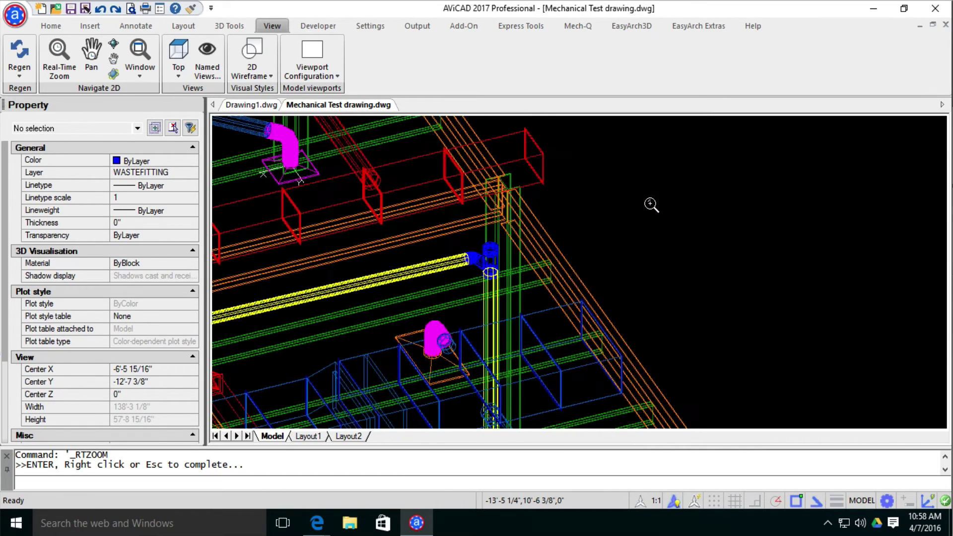
{"action": "scroll", "coordinate": [651, 205], "scroll_direction": "down", "scroll_amount": 4}
{"action": "scroll", "coordinate": [651, 204], "scroll_direction": "up", "scroll_amount": 5}
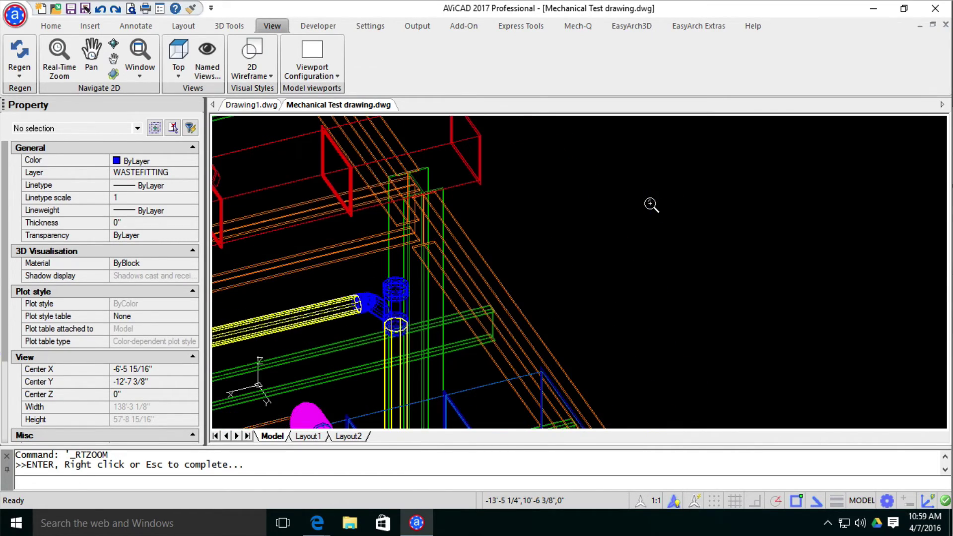
{"action": "scroll", "coordinate": [652, 205], "scroll_direction": "down", "scroll_amount": 4}
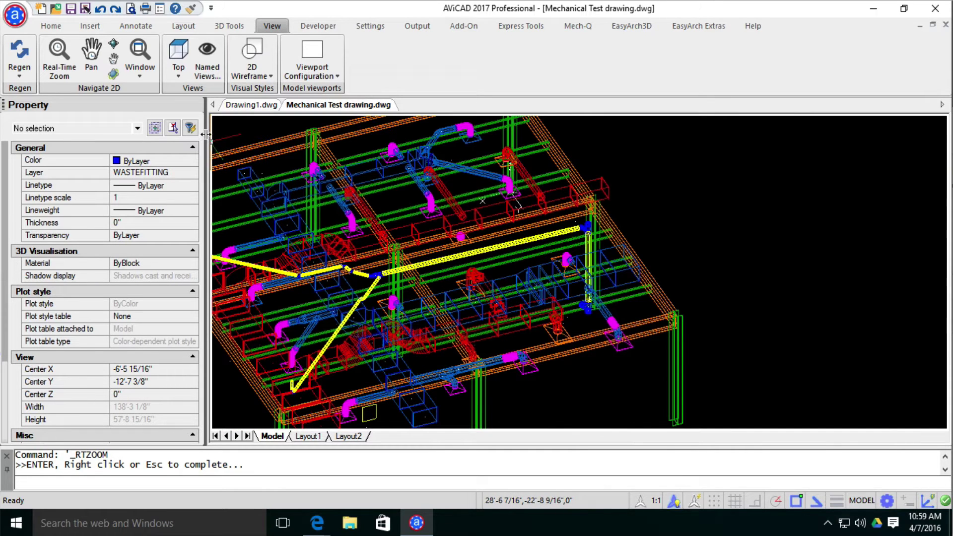
Window-zoom onto the magenta elbows and red pipe fittings
{"action": "left_click", "coordinate": [140, 48]}
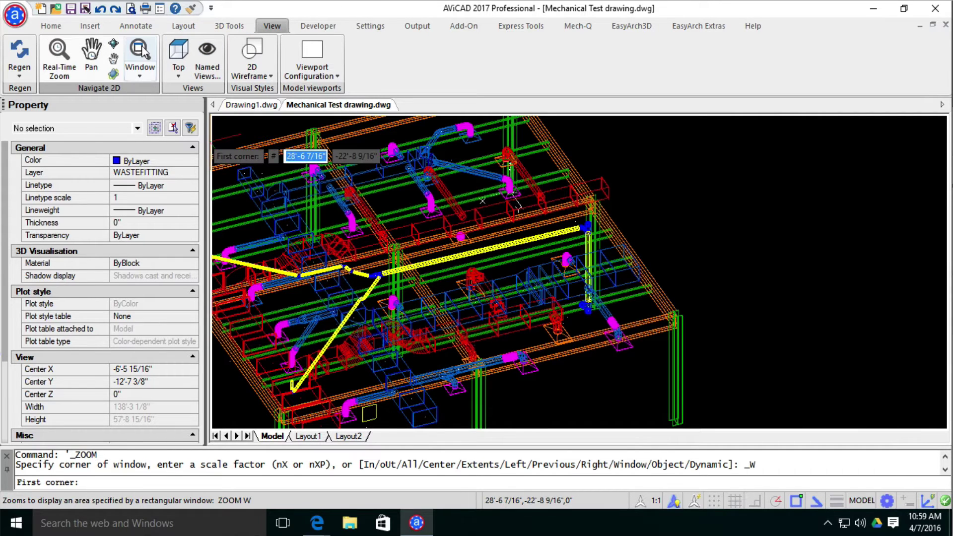
{"action": "left_click", "coordinate": [306, 136]}
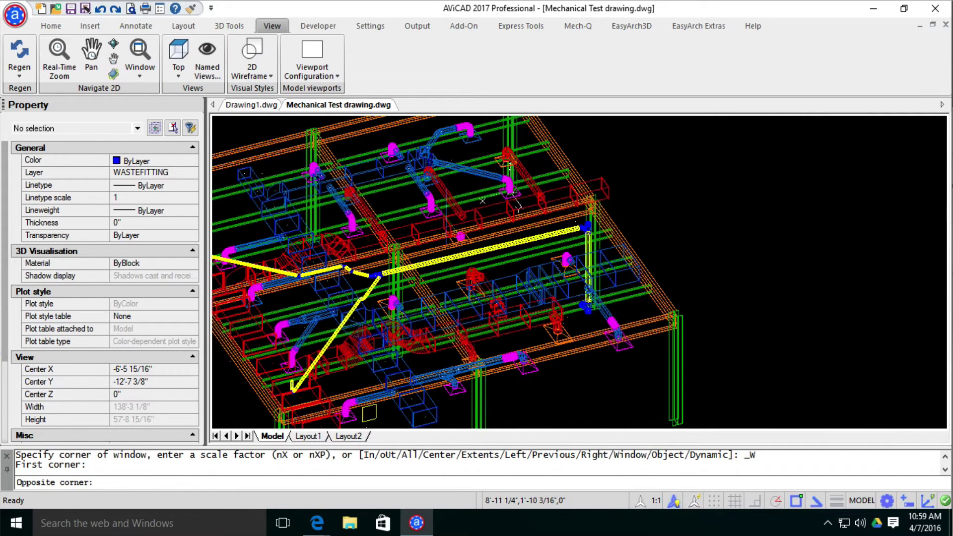
{"action": "left_click", "coordinate": [510, 168]}
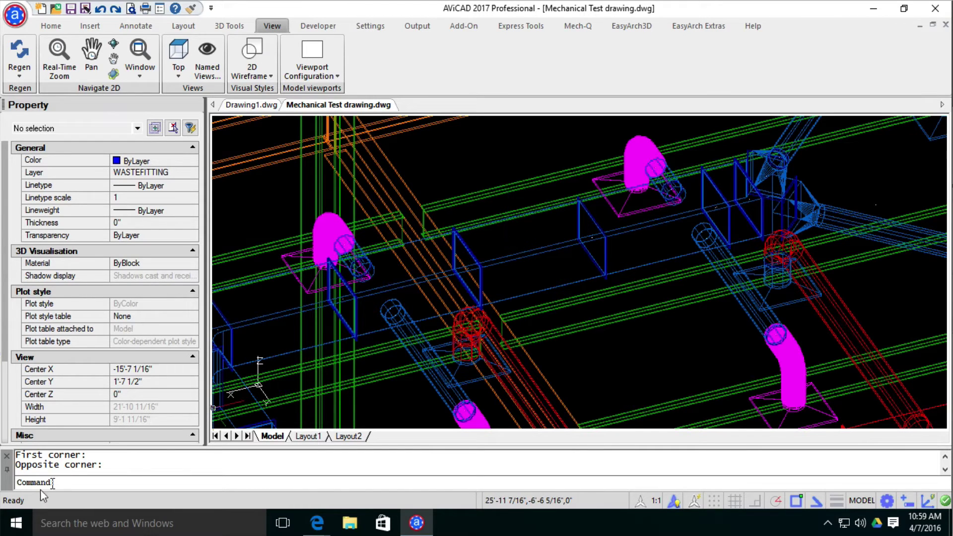
Restore the wider view of the whole piping model with Zoom Previous (Z, P)
{"action": "left_click", "coordinate": [94, 481]}
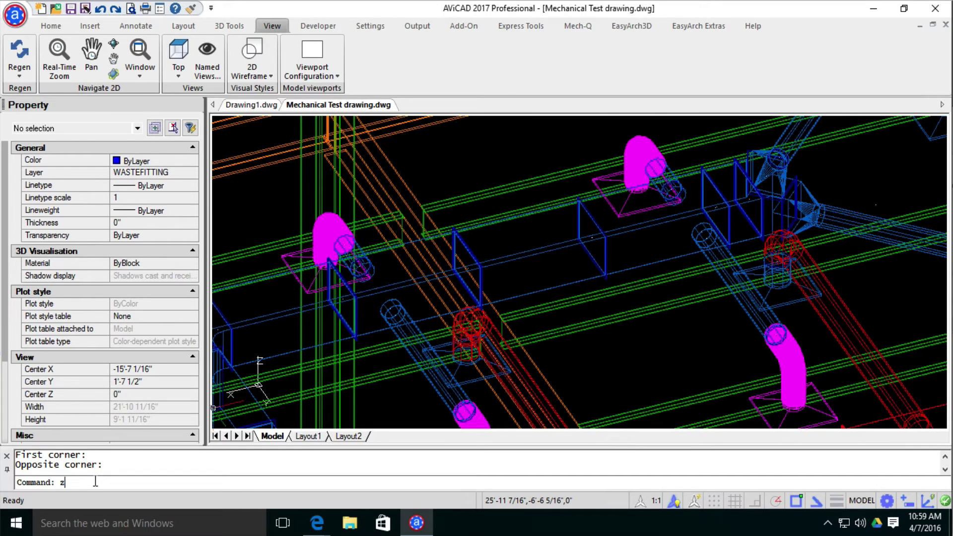
{"action": "type", "text": "z"}
{"action": "key", "text": "Return"}
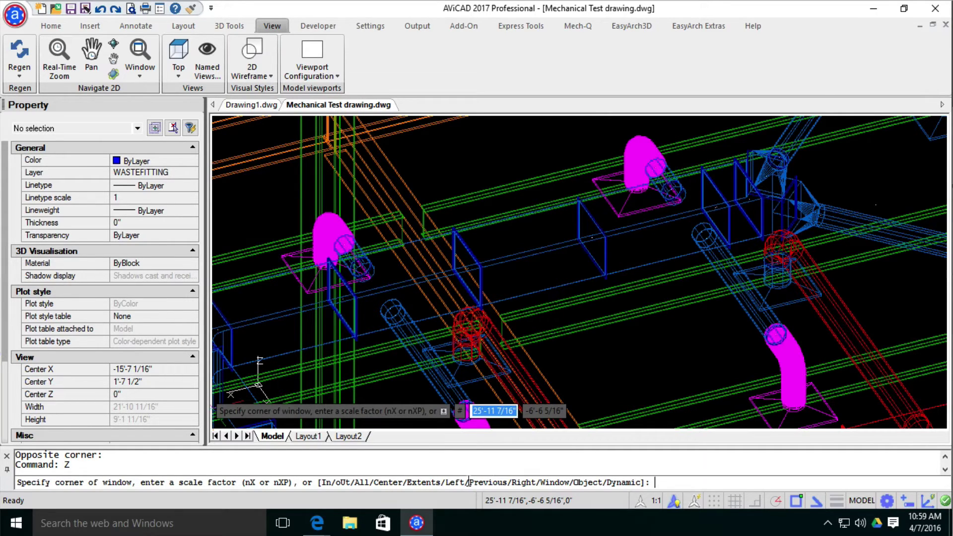
{"action": "key", "text": "Escape"}
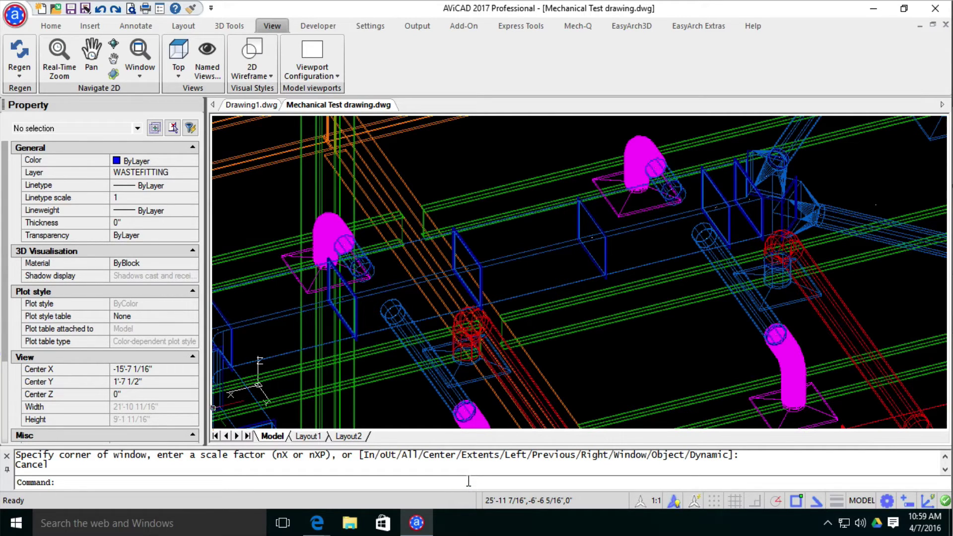
{"action": "key", "text": "Return"}
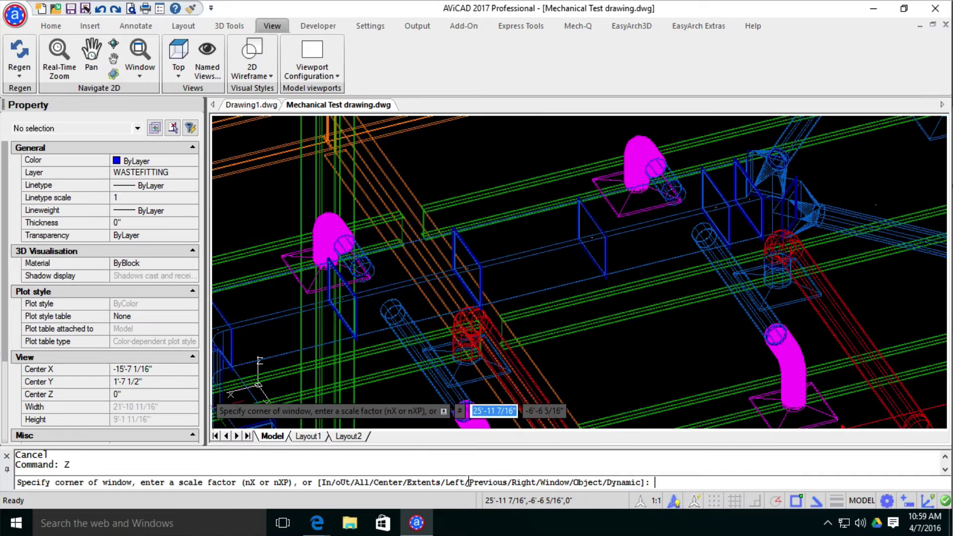
{"action": "type", "text": "p"}
{"action": "key", "text": "Return"}
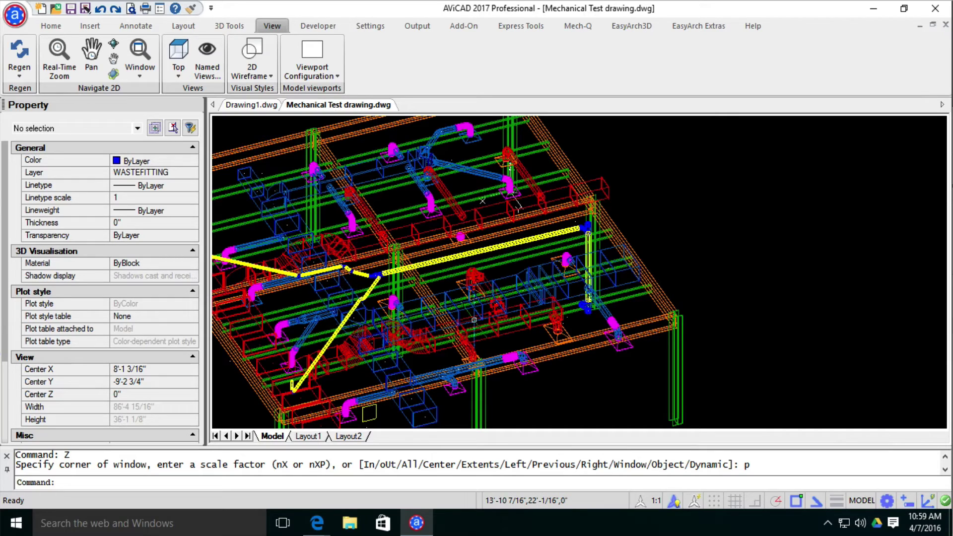
{"action": "key", "text": "Escape"}
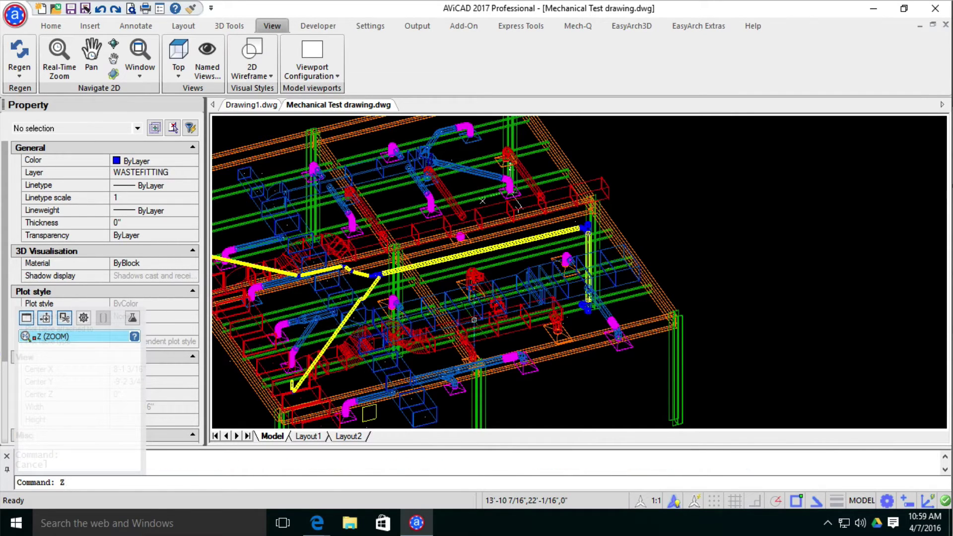
Fit the entire piping and steel-frame model in view with Zoom Extents (Z, E)
{"action": "key", "text": "Return"}
{"action": "type", "text": "e"}
{"action": "key", "text": "Return"}
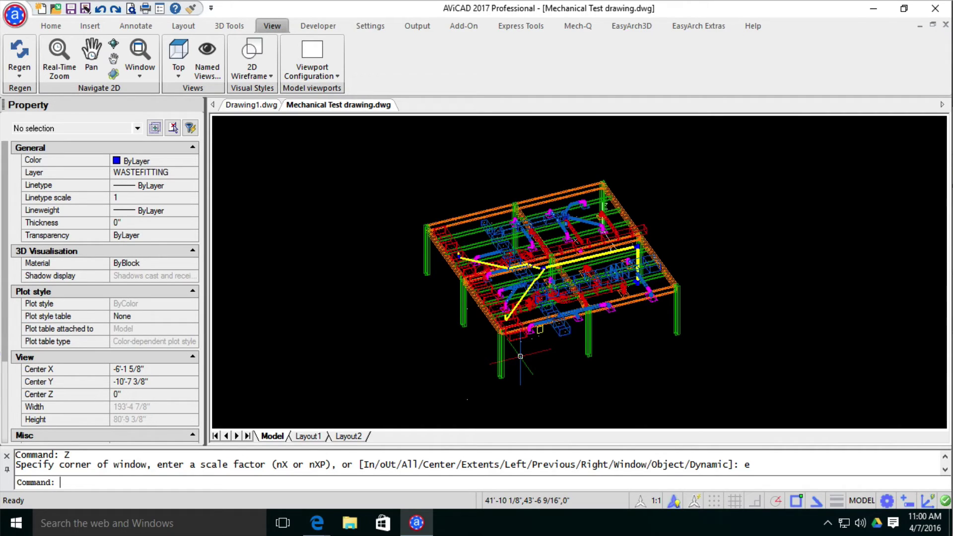
{"action": "key", "text": "Escape"}
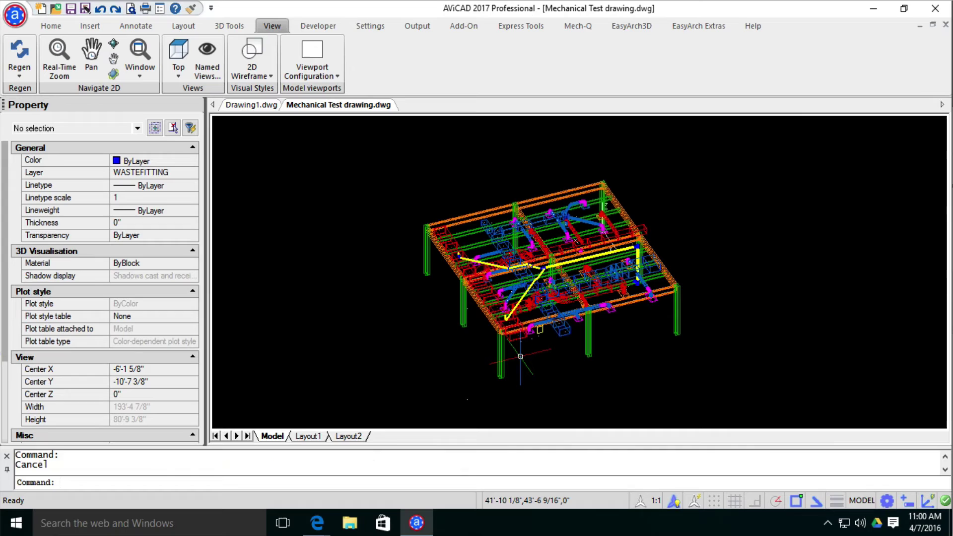
{"action": "type", "text": "z"}
{"action": "key", "text": "Return"}
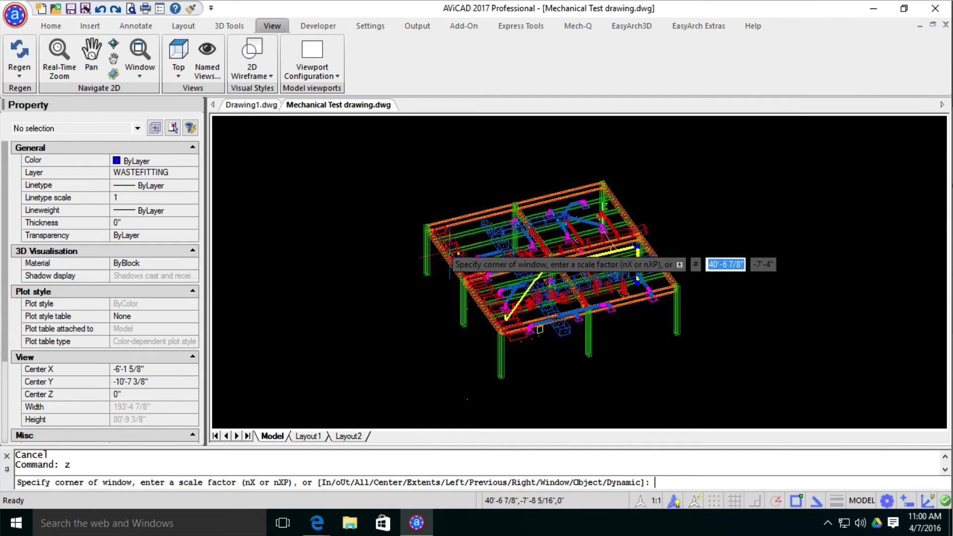
Window-zoom in close on the yellow pipe
{"action": "left_click", "coordinate": [439, 238]}
{"action": "left_click", "coordinate": [548, 285]}
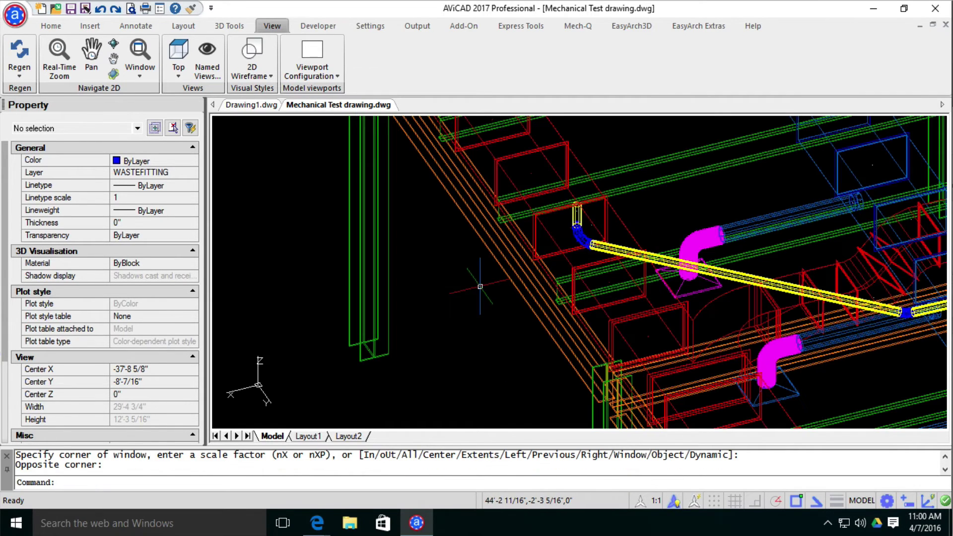
{"action": "key", "text": "Escape"}
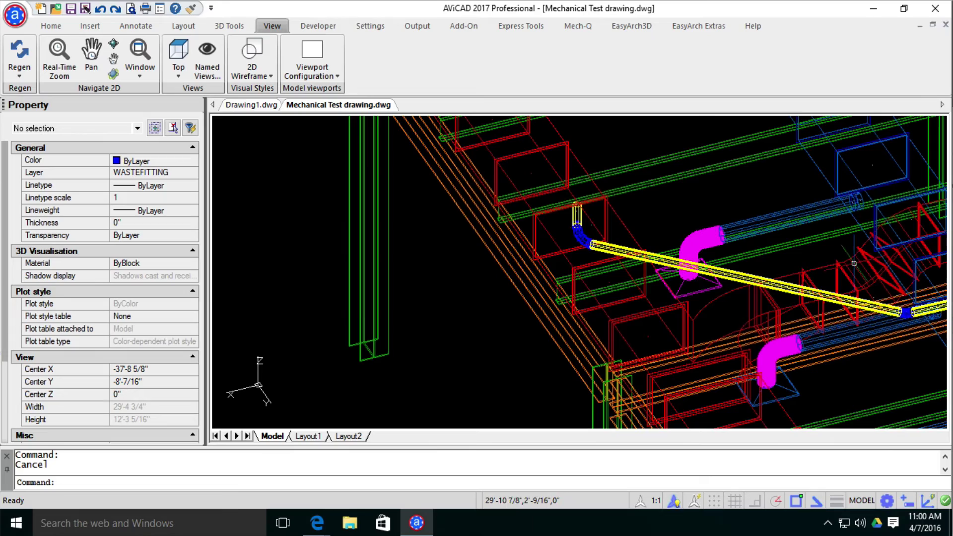
Pan across to the neighbouring ducts and magenta fittings
{"action": "mouse_move", "coordinate": [862, 270]}
{"action": "middle_mouse_down"}
{"action": "mouse_move", "coordinate": [594, 268]}
{"action": "mouse_move", "coordinate": [889, 270]}
{"action": "mouse_move", "coordinate": [519, 271]}
{"action": "mouse_move", "coordinate": [779, 270]}
{"action": "mouse_move", "coordinate": [559, 257]}
{"action": "middle_mouse_up"}
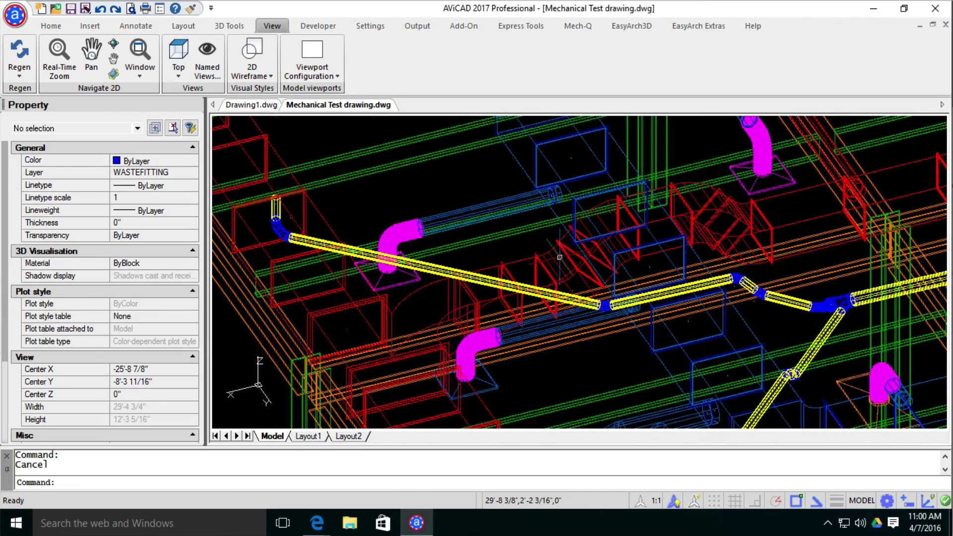
{"action": "middle_click_drag", "start_coordinate": [625, 225], "coordinate": [523, 406]}
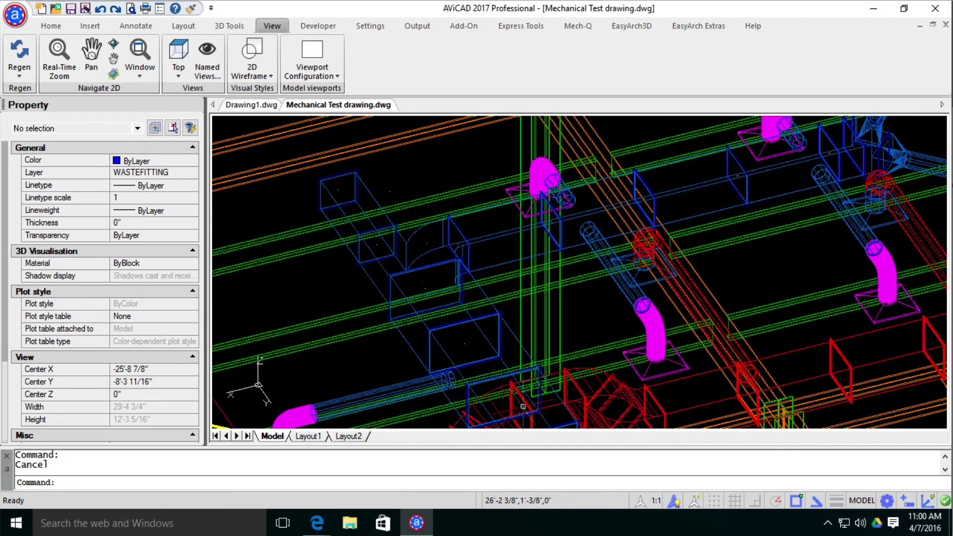
{"action": "mouse_move", "coordinate": [839, 133]}
{"action": "middle_mouse_down"}
{"action": "mouse_move", "coordinate": [666, 230]}
{"action": "mouse_move", "coordinate": [662, 304]}
{"action": "mouse_move", "coordinate": [624, 315]}
{"action": "middle_mouse_up"}
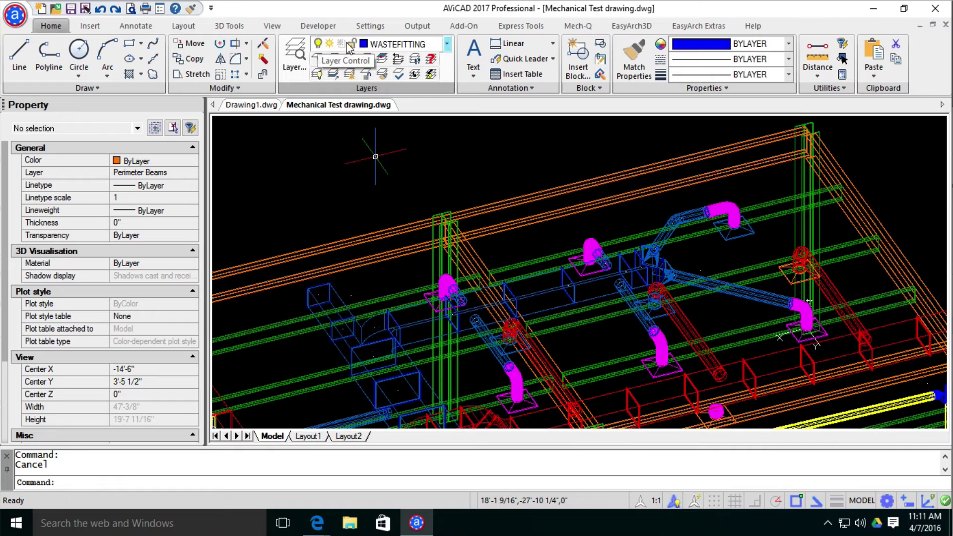
Review the layers in the Layer Control dropdown, then bring up the Help tools
{"action": "left_click", "coordinate": [447, 45]}
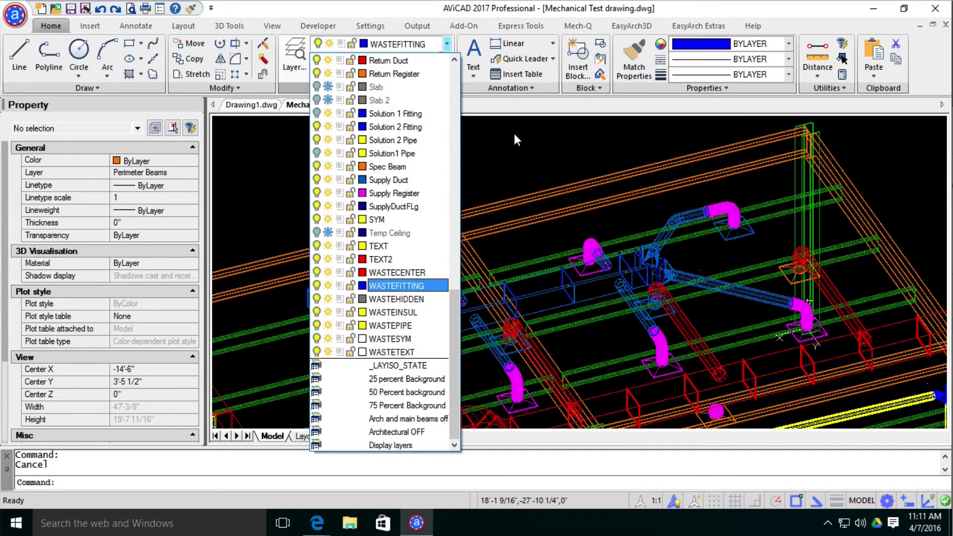
{"action": "left_click", "coordinate": [753, 20]}
{"action": "left_click", "coordinate": [753, 26]}
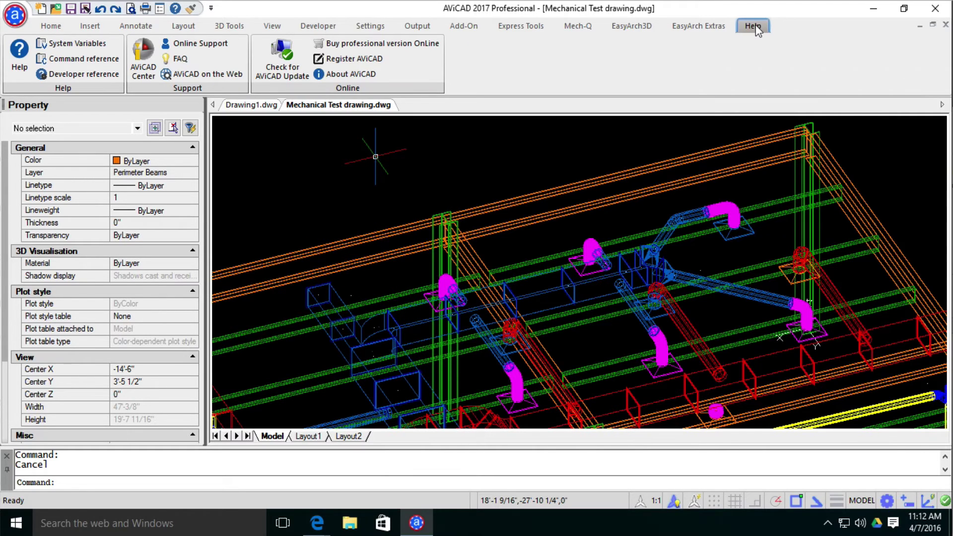
{"action": "left_click", "coordinate": [73, 59]}
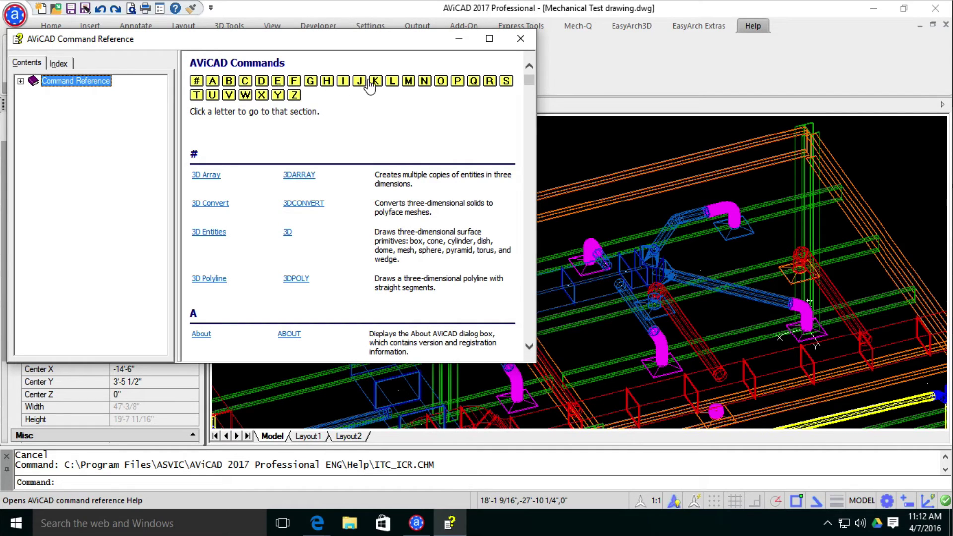
{"action": "left_click", "coordinate": [392, 81]}
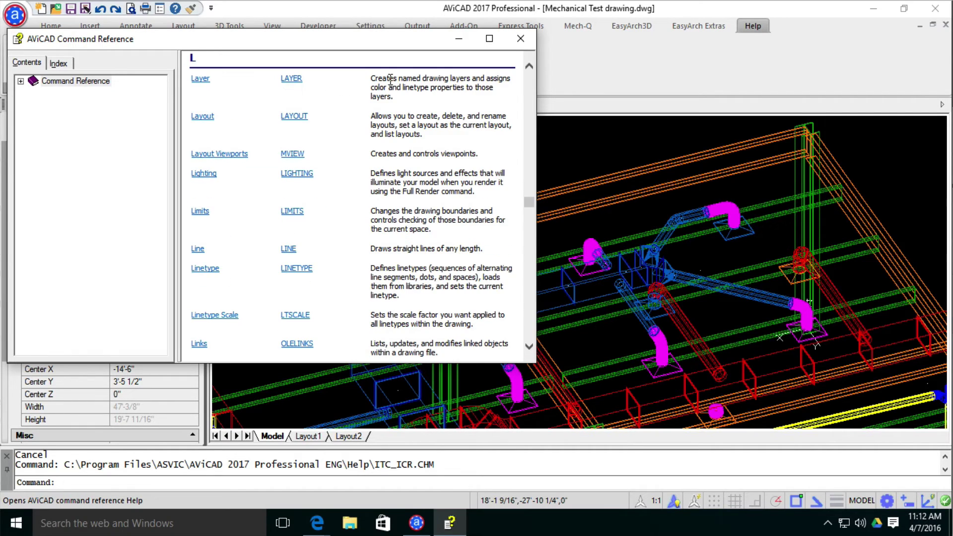
{"action": "left_click", "coordinate": [199, 79]}
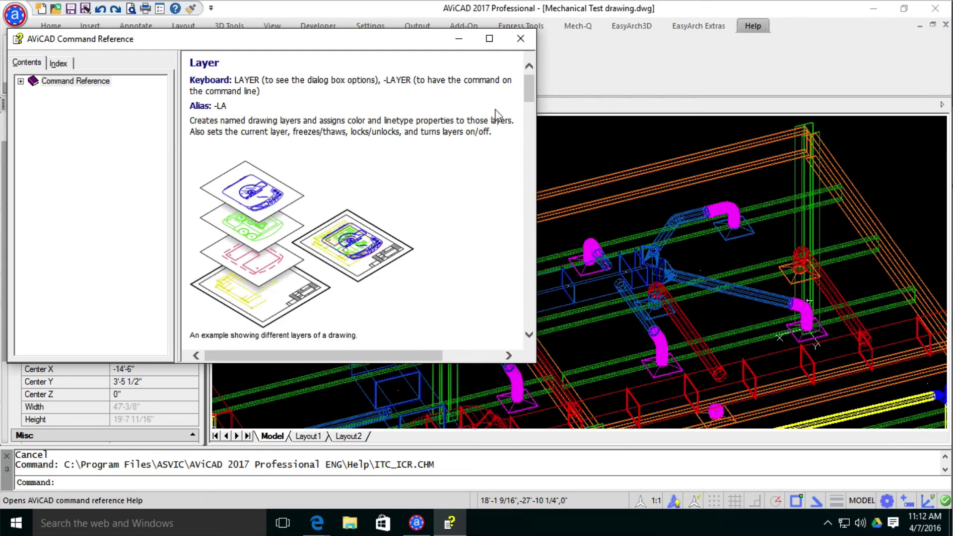
{"action": "mouse_move", "coordinate": [529, 88]}
{"action": "left_mouse_down"}
{"action": "mouse_move", "coordinate": [531, 149]}
{"action": "mouse_move", "coordinate": [533, 73]}
{"action": "left_mouse_up"}
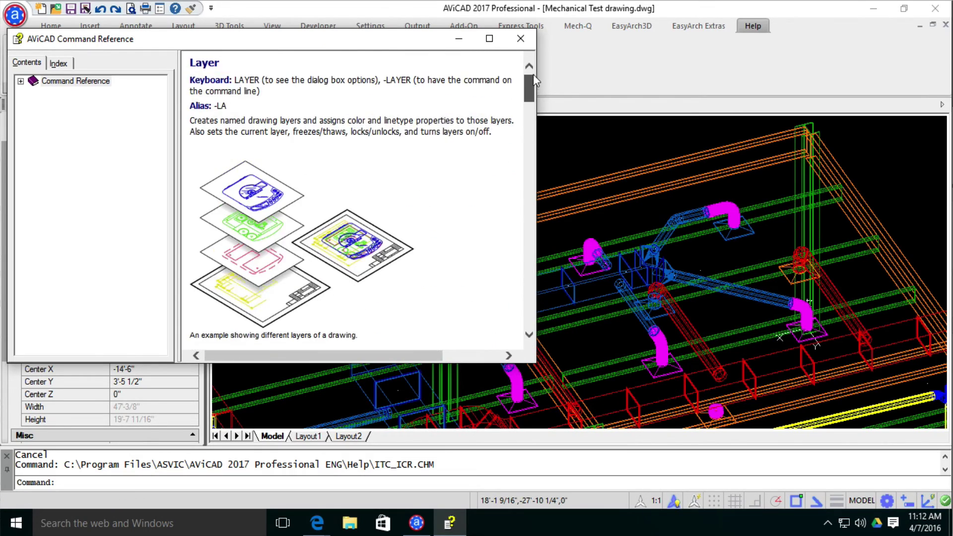
{"action": "left_click", "coordinate": [523, 36]}
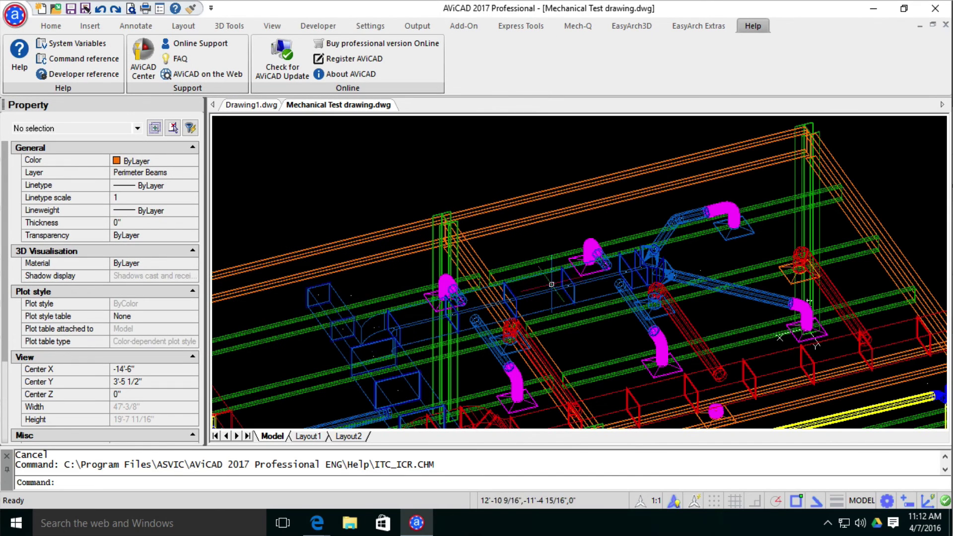
Select and deselect the orange perimeter beams to inspect them, returning to the Home tab
{"action": "left_click", "coordinate": [516, 198]}
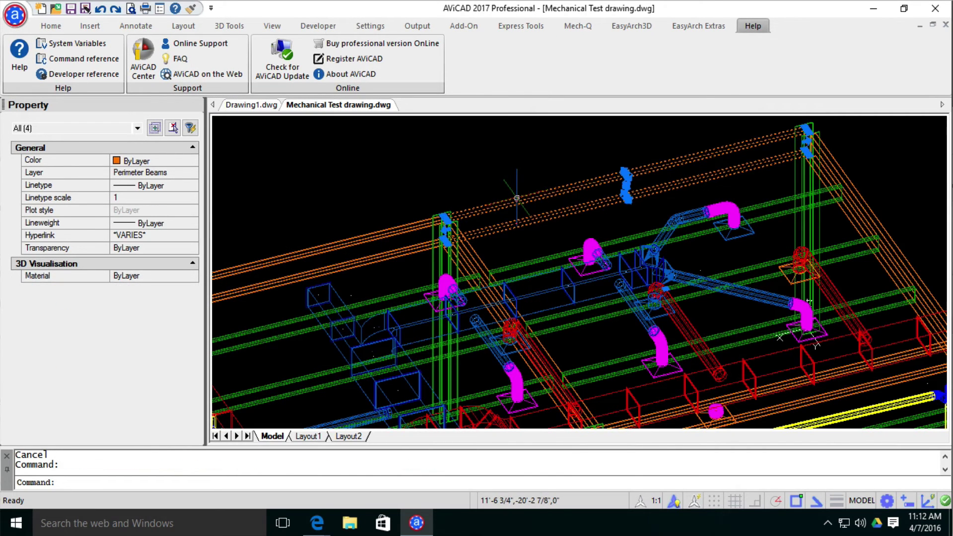
{"action": "key", "text": "Escape"}
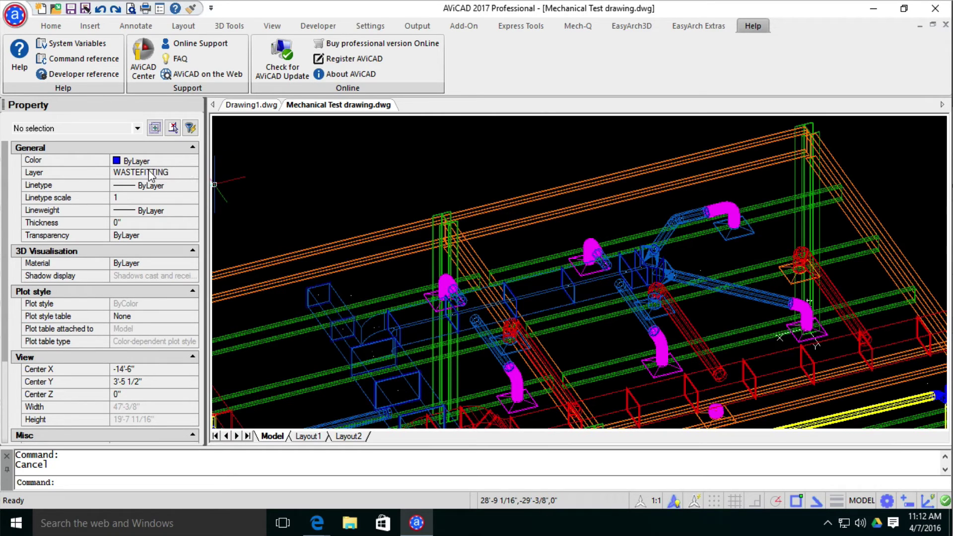
{"action": "left_click", "coordinate": [61, 29]}
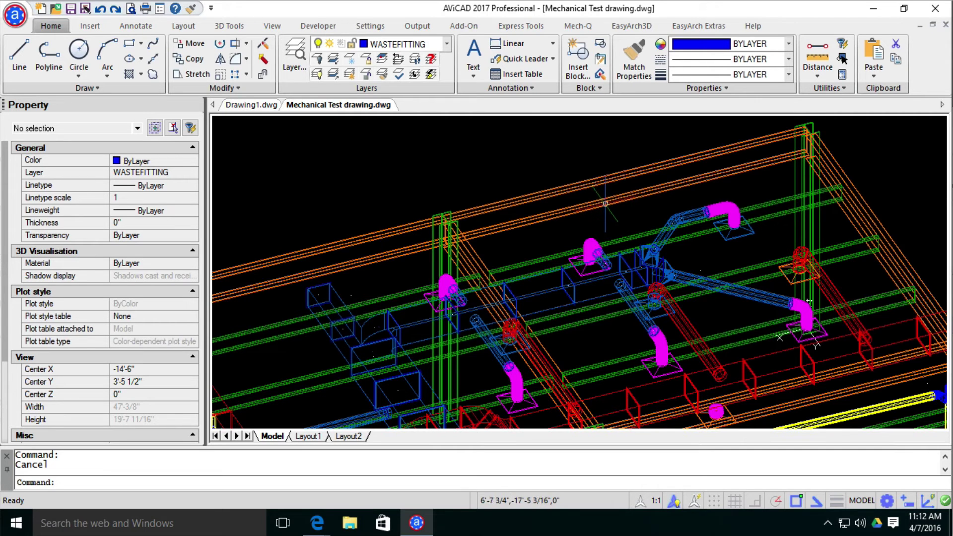
{"action": "left_click", "coordinate": [602, 200]}
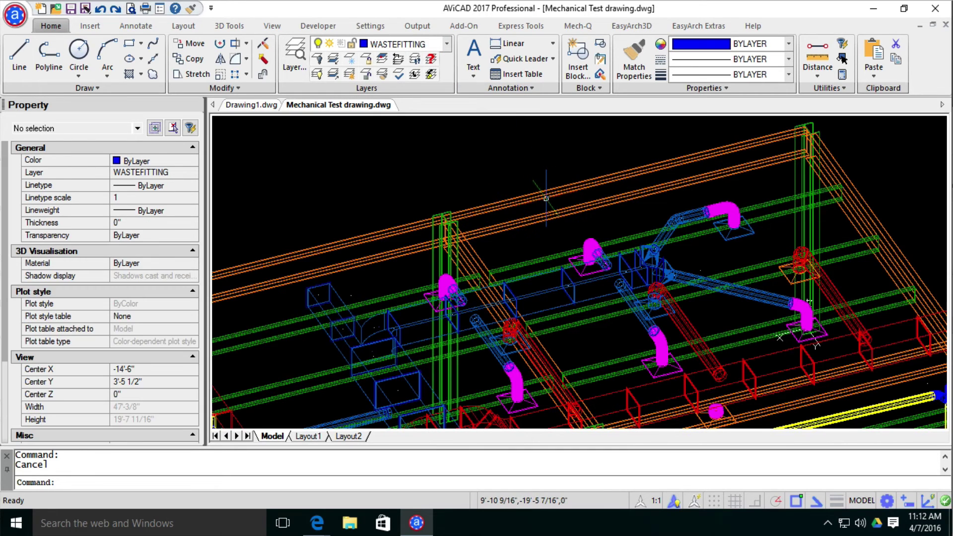
{"action": "key", "text": "Escape"}
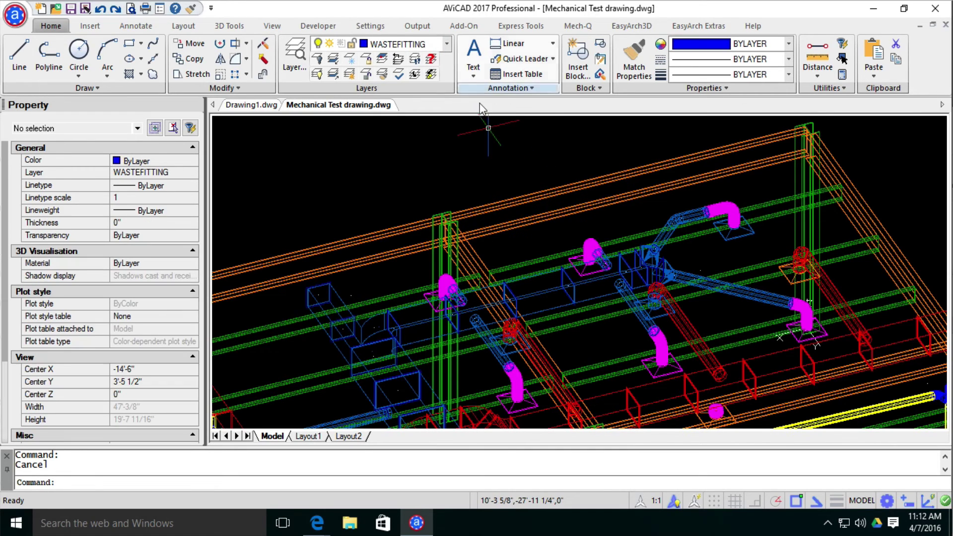
Make Perimeter Beams the current layer by picking an orange beam with Set Layer by Entity
{"action": "left_click", "coordinate": [542, 196]}
{"action": "scroll", "coordinate": [542, 196], "scroll_direction": "up", "scroll_amount": 2}
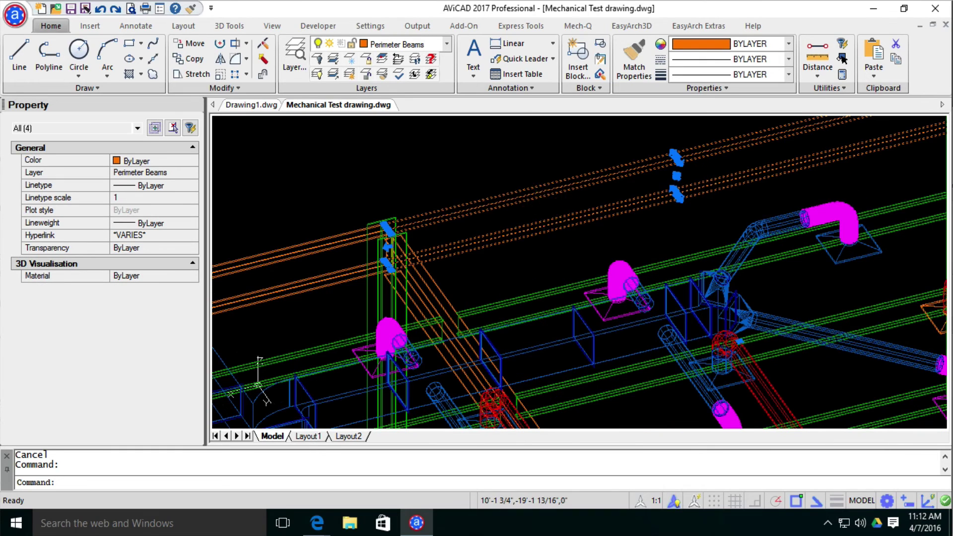
{"action": "key", "text": "Escape"}
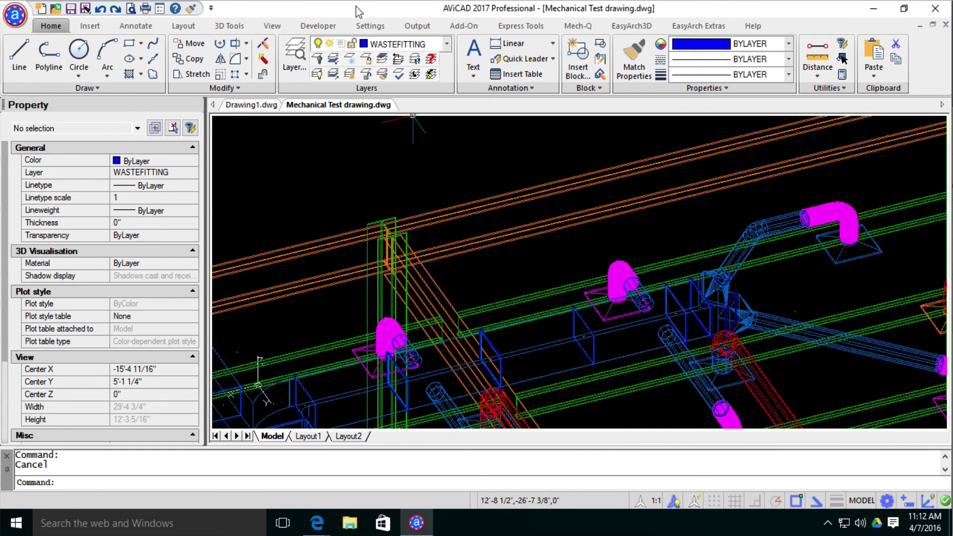
{"action": "left_click", "coordinate": [382, 60]}
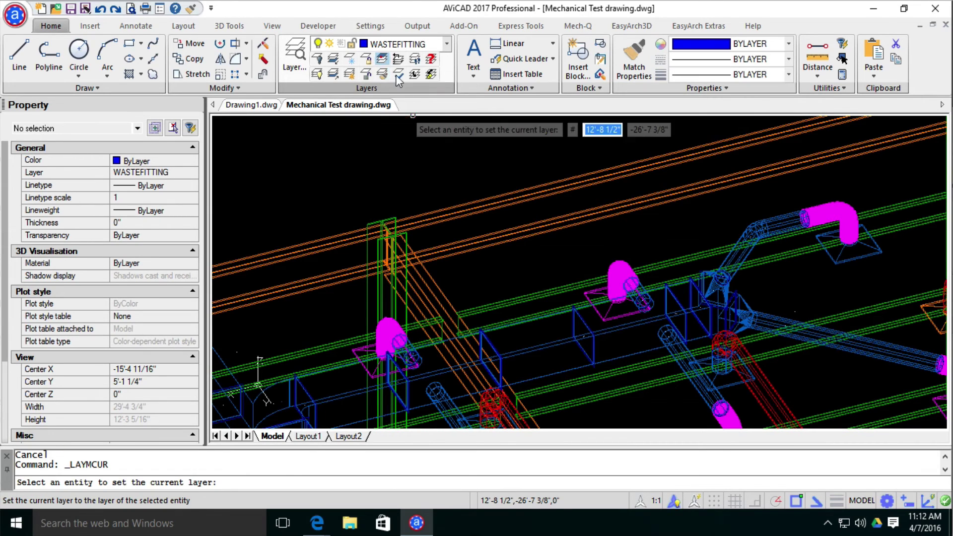
{"action": "left_click", "coordinate": [489, 209]}
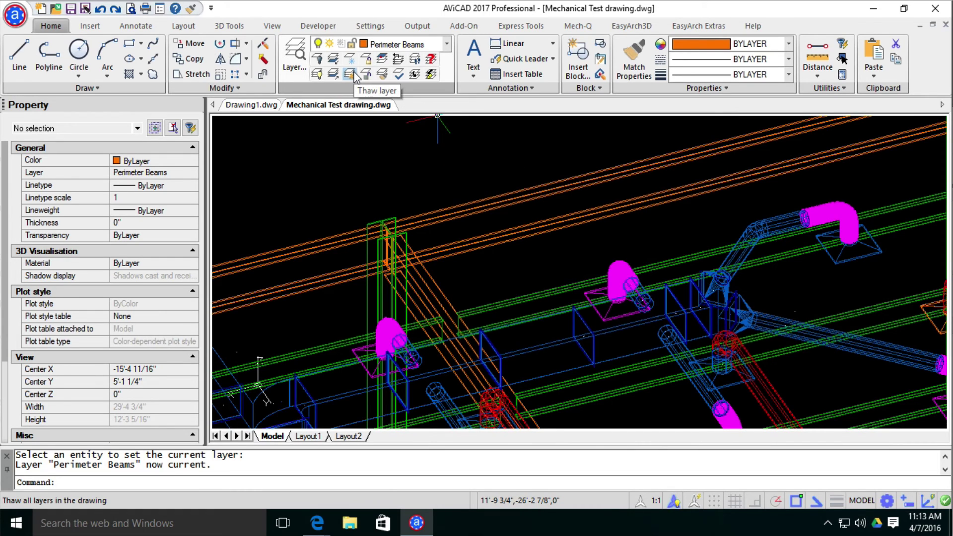
Confirm Perimeter Beams in the layer list, then draw a roughly 4'-4" line above the beams
{"action": "left_click", "coordinate": [447, 44]}
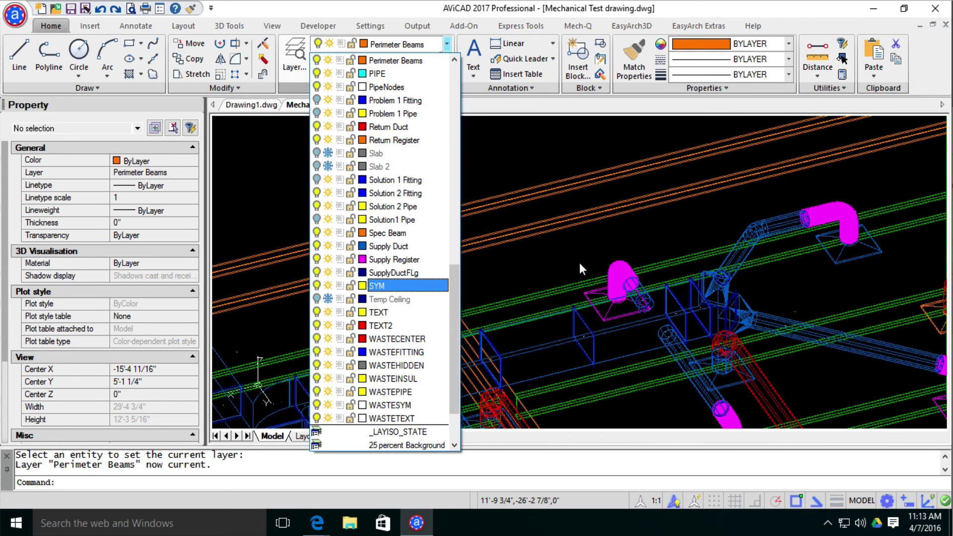
{"action": "left_click", "coordinate": [585, 189]}
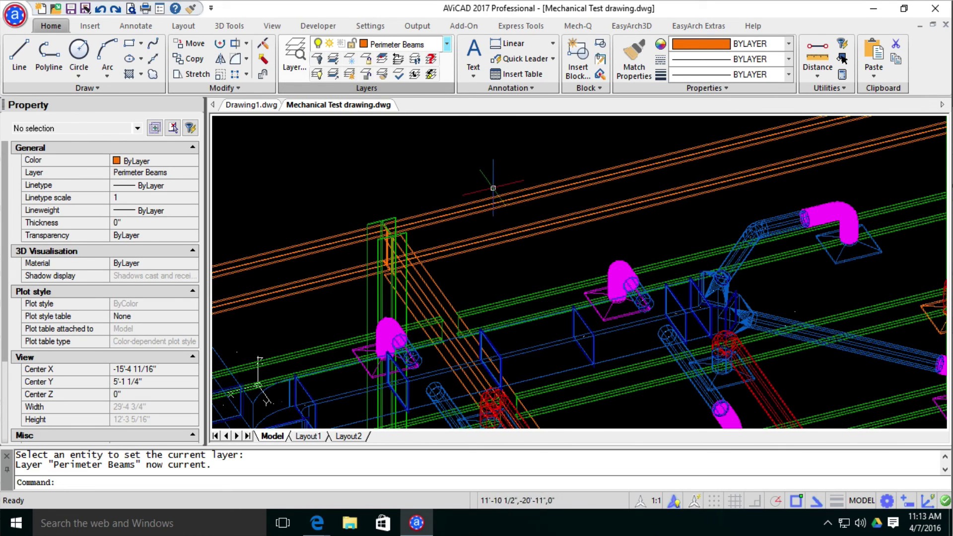
{"action": "type", "text": "L"}
{"action": "key", "text": "Return"}
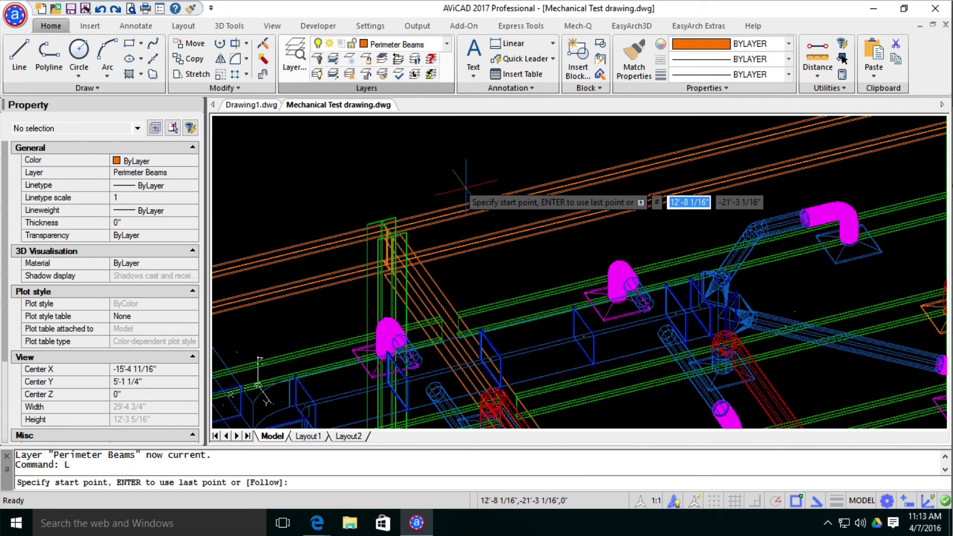
{"action": "left_click", "coordinate": [452, 183]}
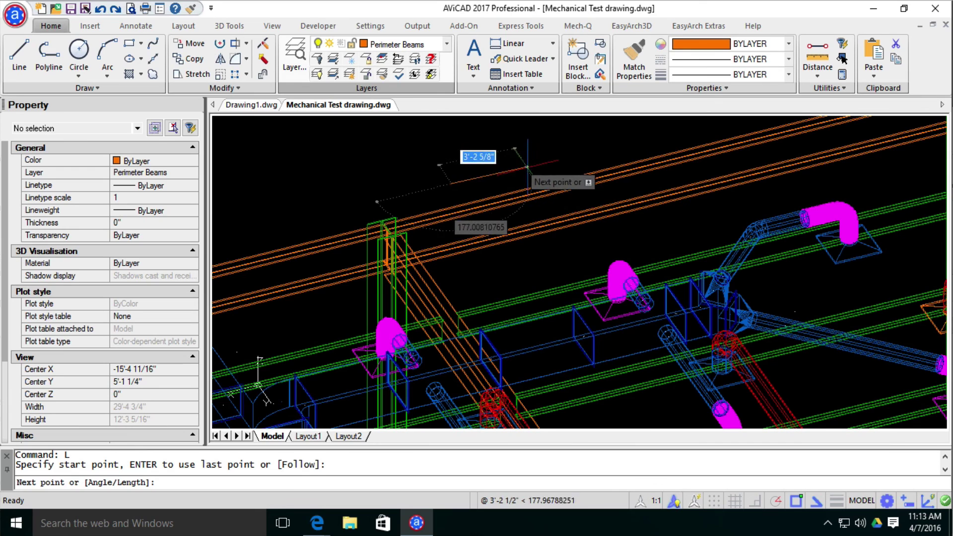
{"action": "left_click", "coordinate": [552, 158]}
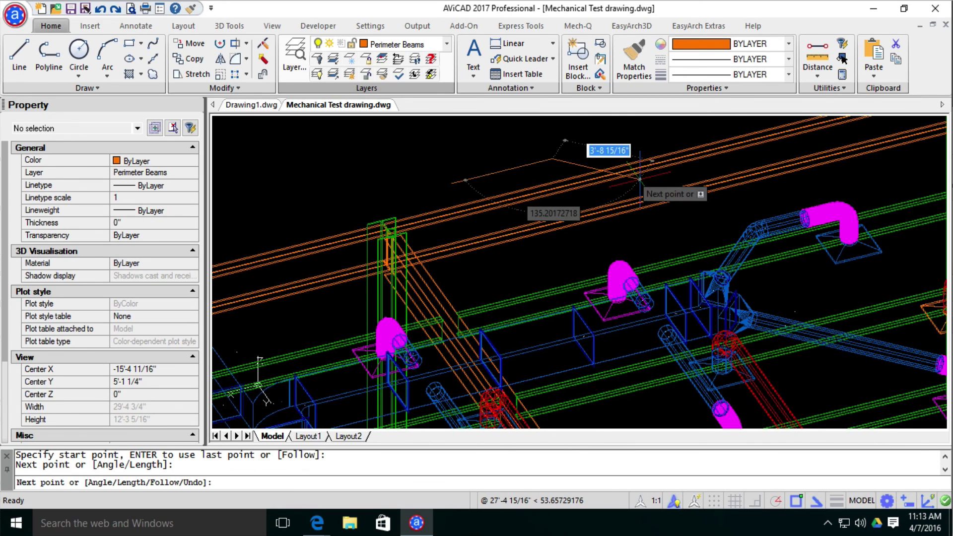
{"action": "key", "text": "Escape"}
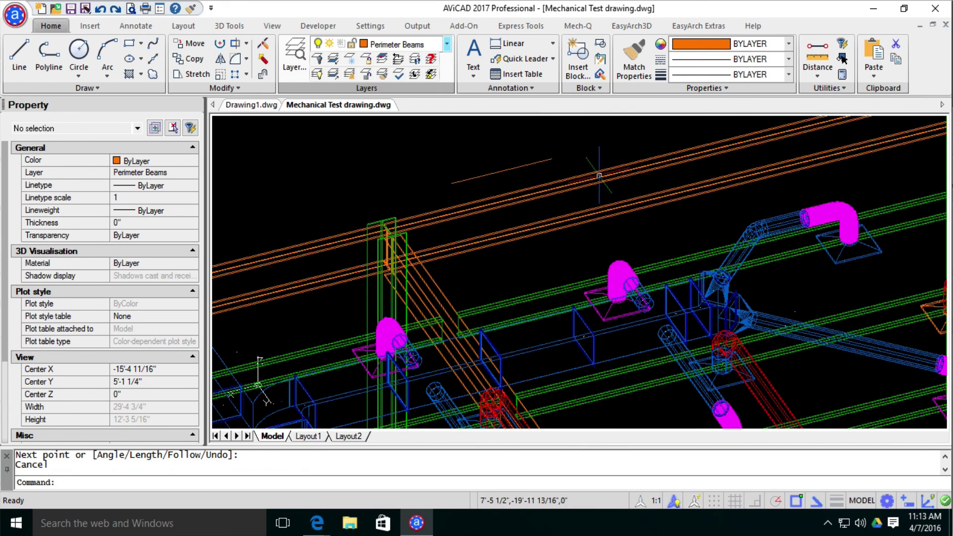
Select the newly drawn short line and erase it with Delete
{"action": "left_click", "coordinate": [548, 165]}
{"action": "key", "text": "Delete"}
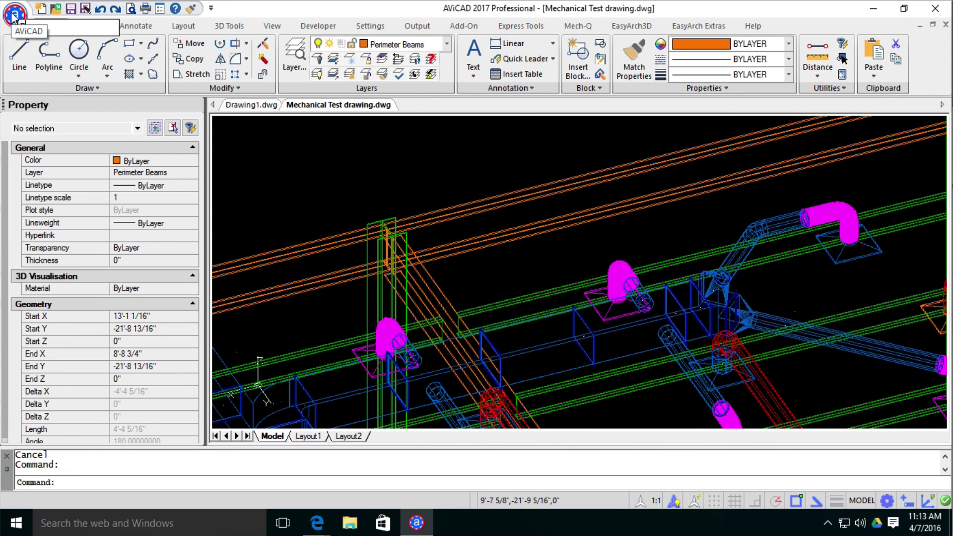